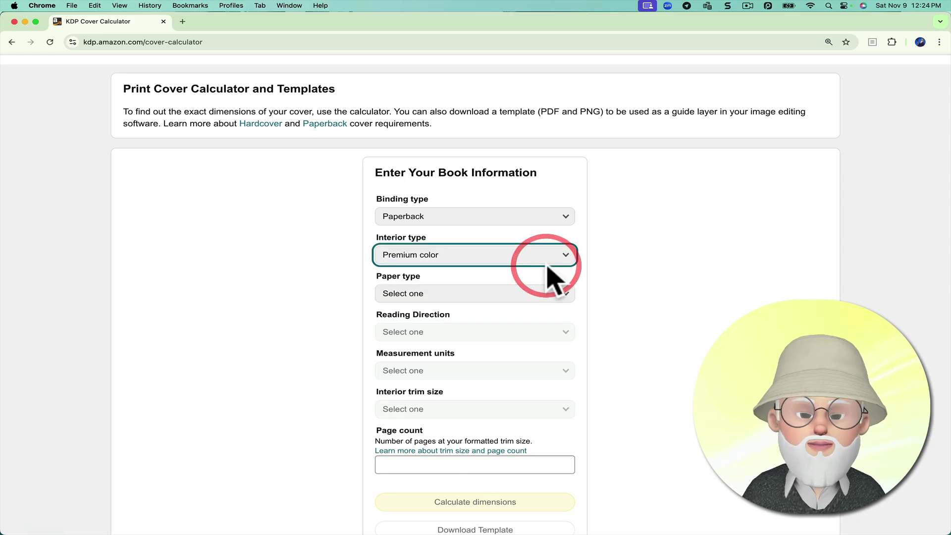
Set the paper type to White paper and the reading direction to Left to Right for the book
scroll(627, 346, down, 3)
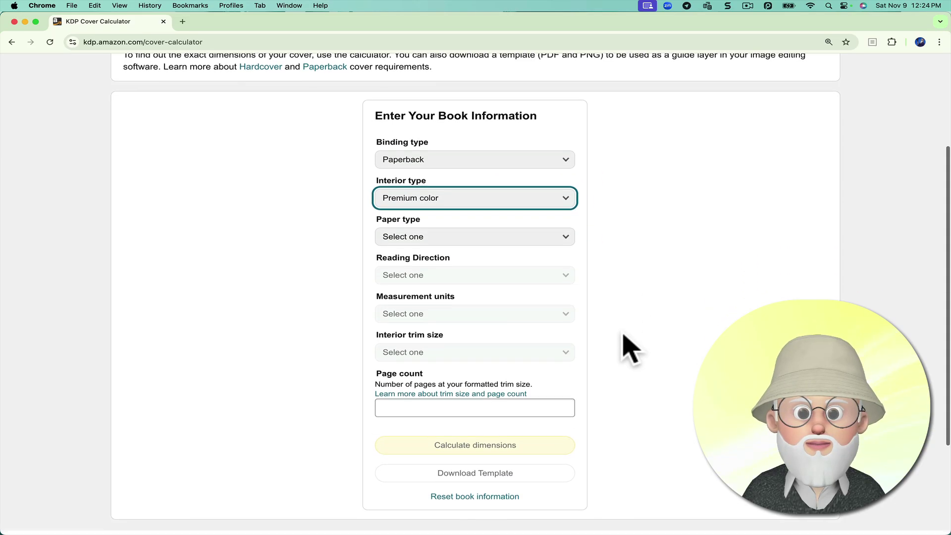
click(563, 238)
click(563, 238)
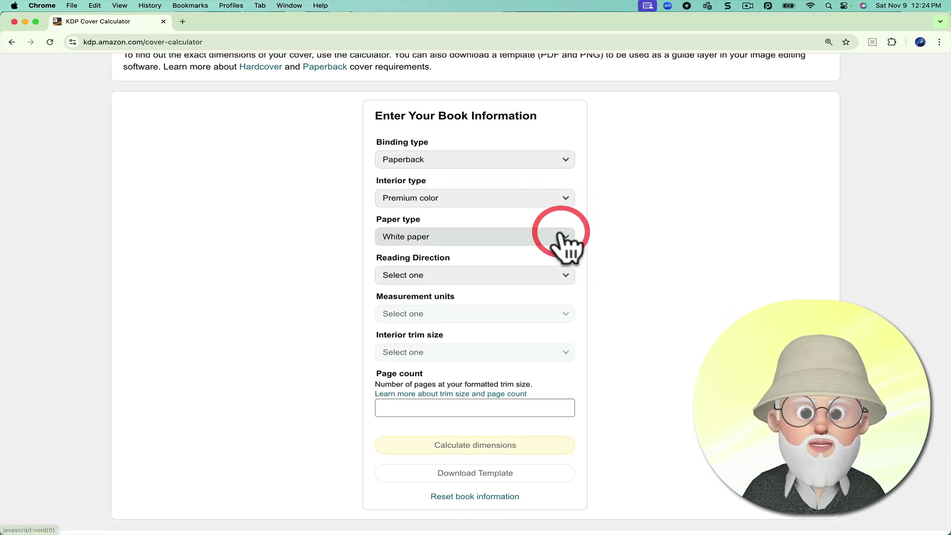
click(567, 276)
click(529, 276)
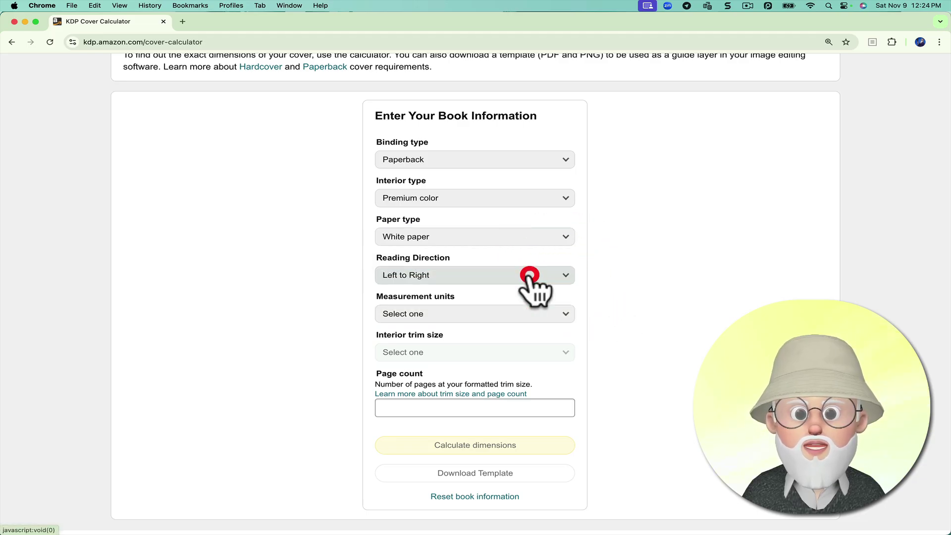
Set the measurement units to Inches and the interior trim size to 8.5 x 8.5 in
scroll(637, 344, down, 2)
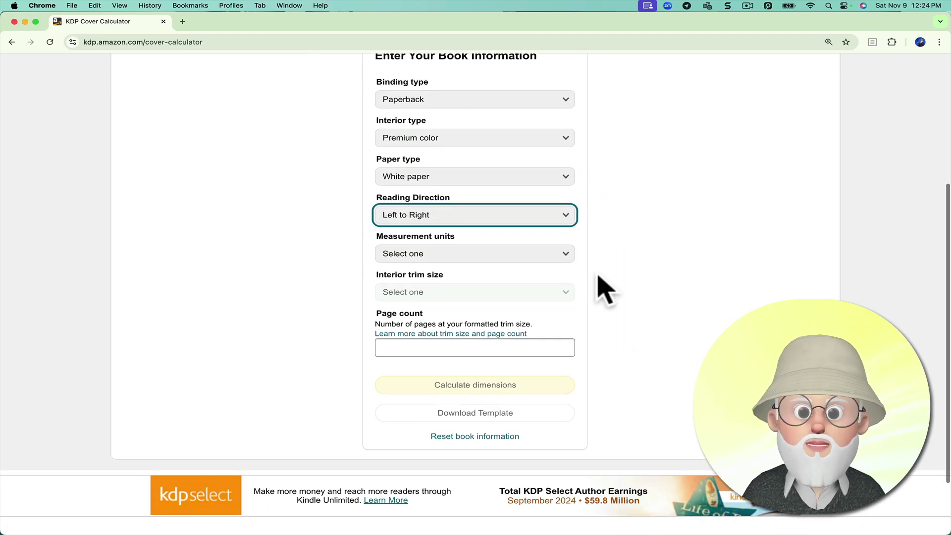
click(564, 253)
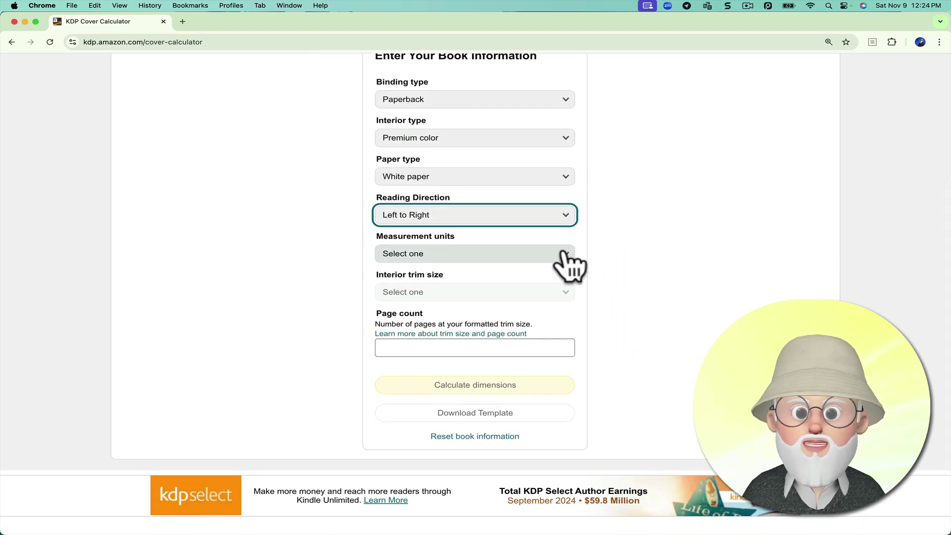
click(499, 256)
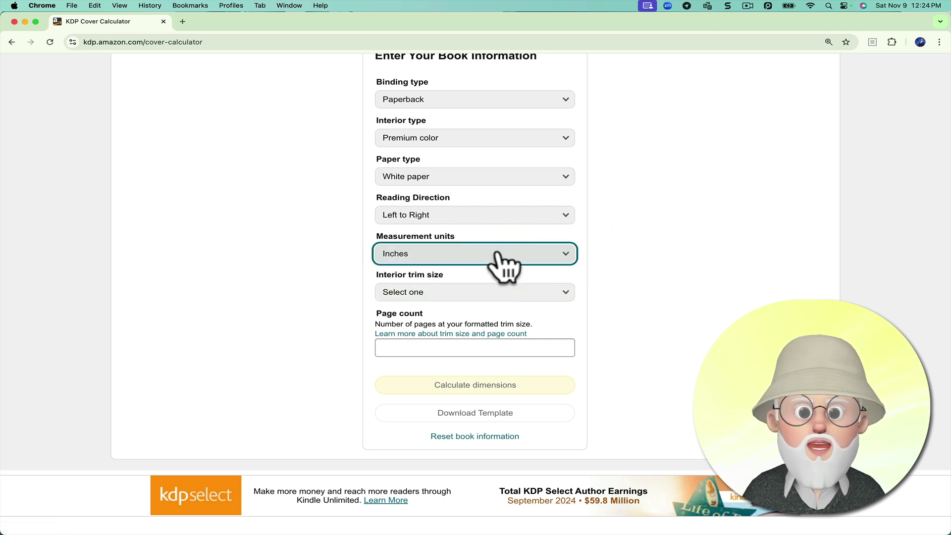
click(553, 294)
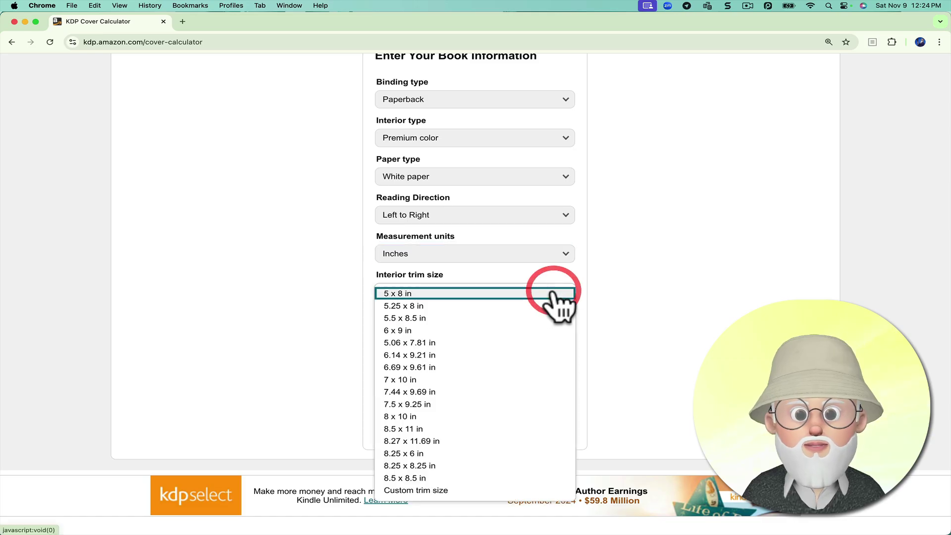
click(472, 478)
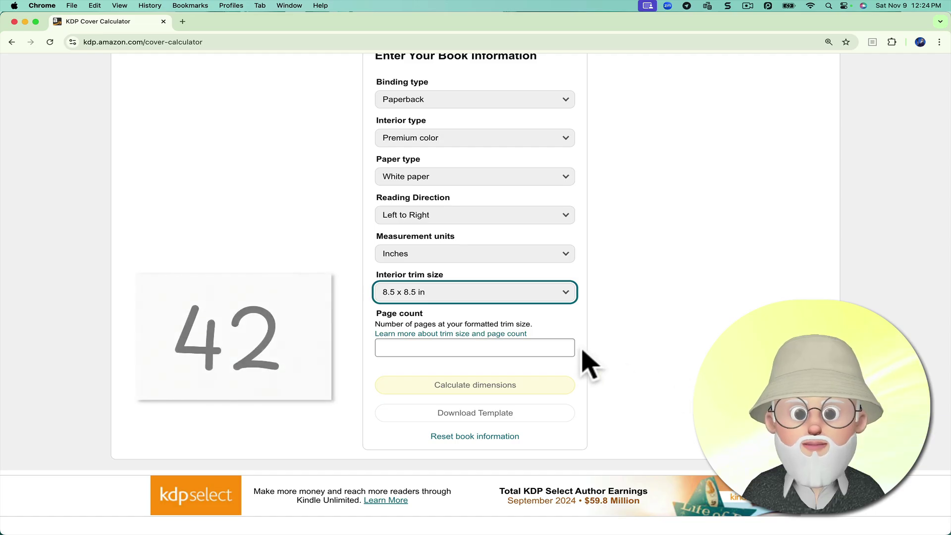
Enter a page count of 42 and calculate the cover dimensions
click(544, 346)
text(4)
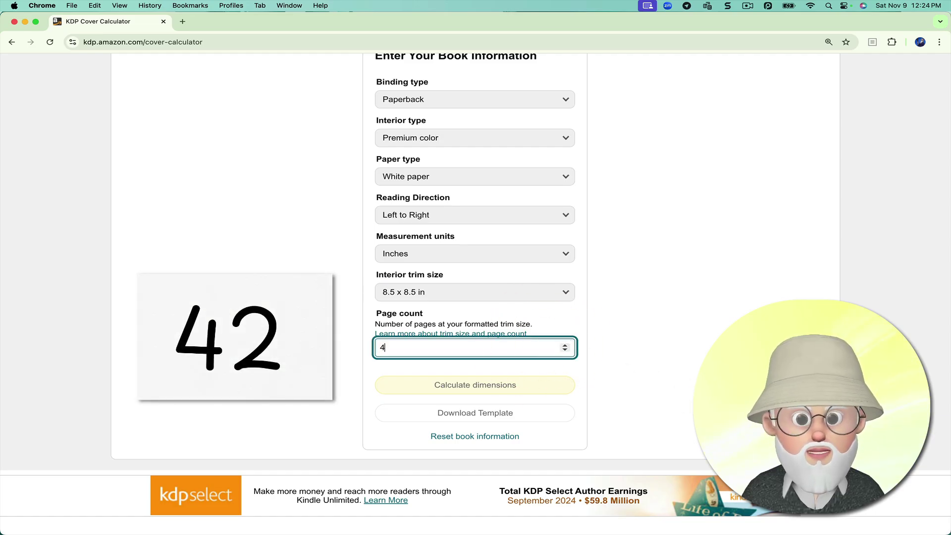
text(2)
click(679, 346)
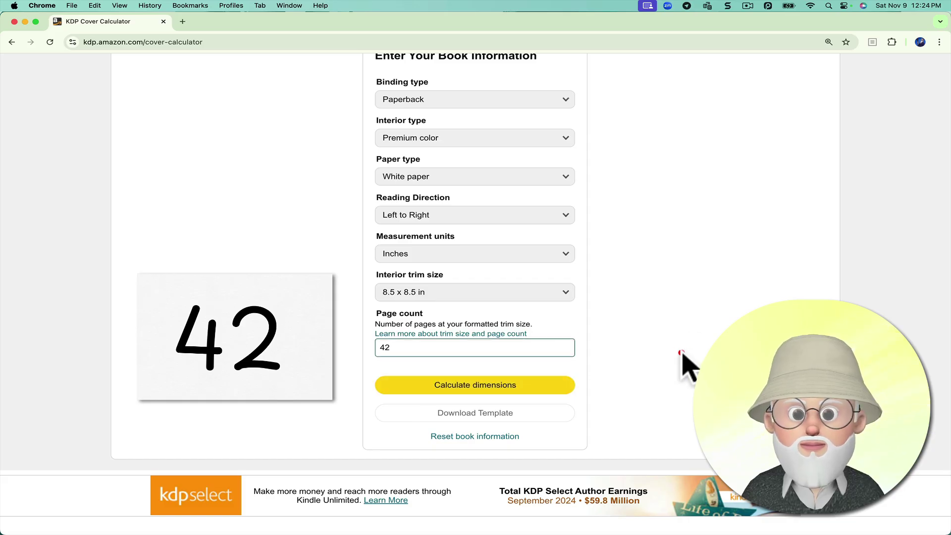
click(529, 385)
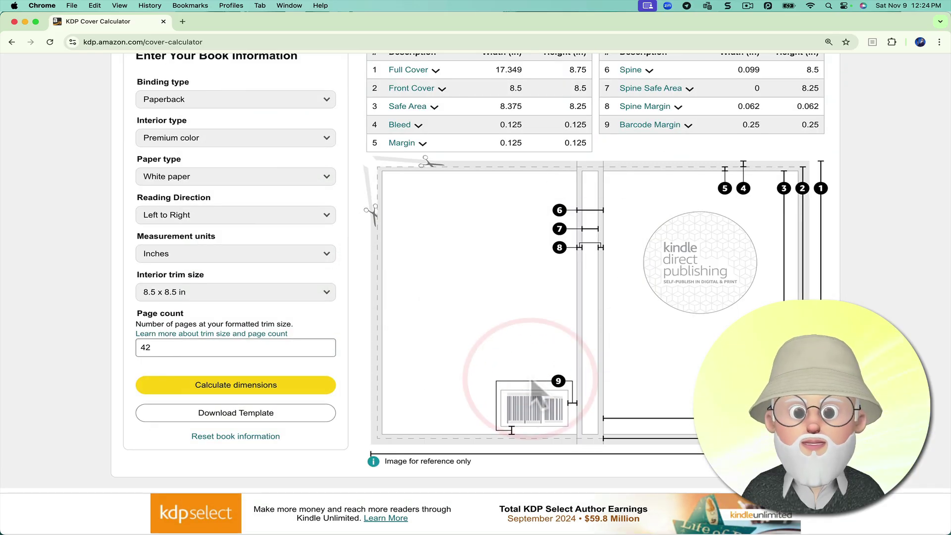
Download the paperback cover template, extract its zip archive in the Downloads folder and open the extracted folder
scroll(475, 294, up, 2)
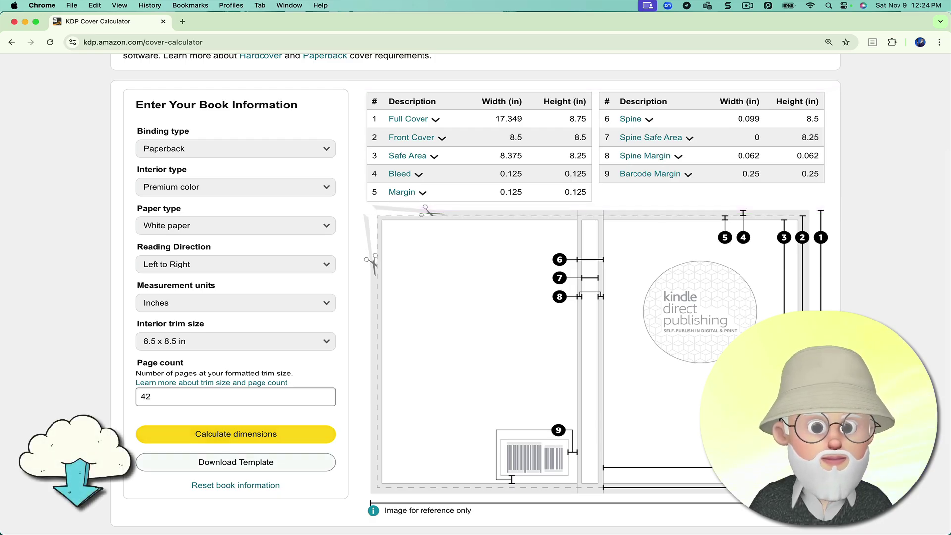
click(280, 463)
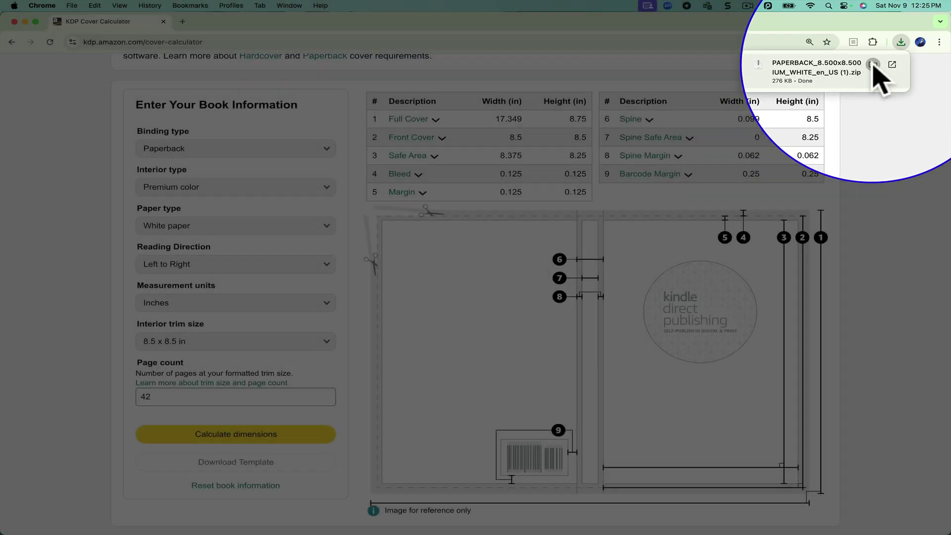
click(872, 65)
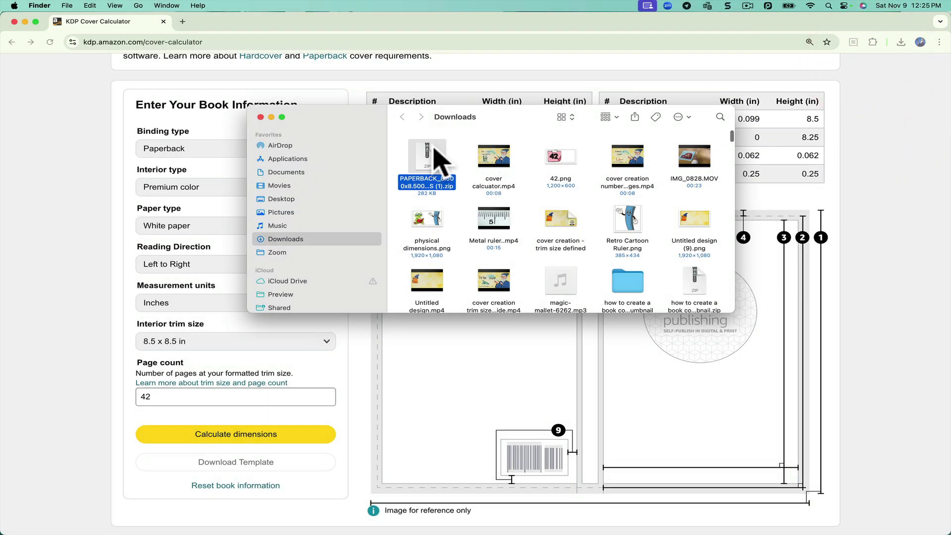
double_click(434, 149)
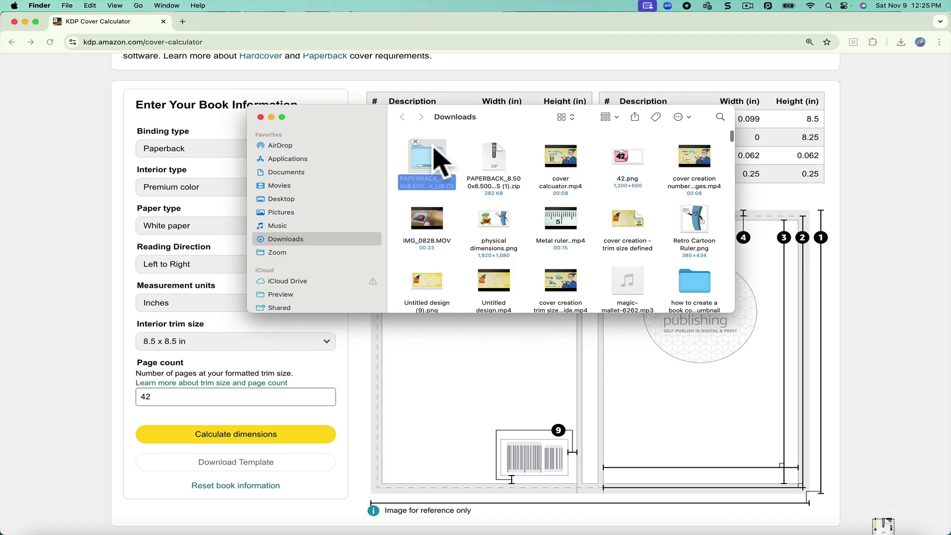
double_click(435, 148)
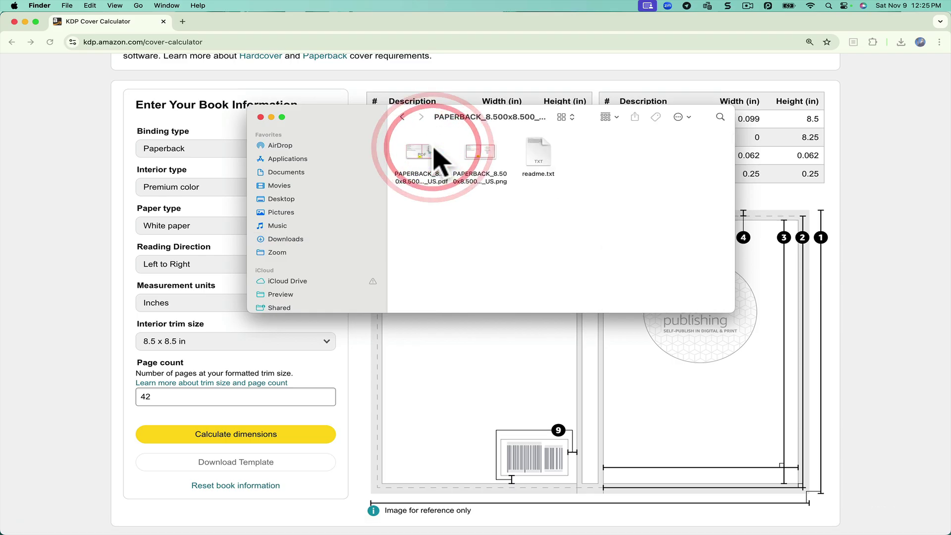
Open the PNG version of the cover template and view it in full screen
double_click(480, 158)
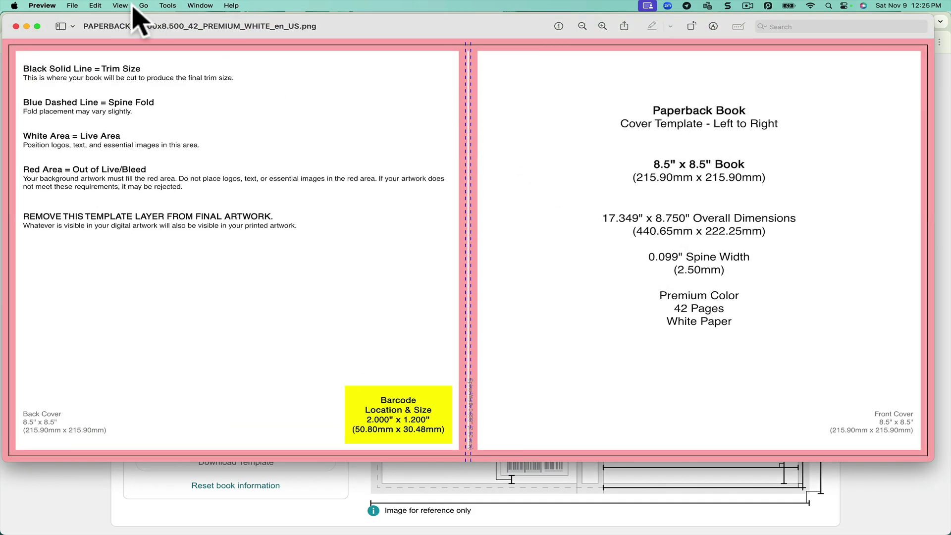
click(119, 6)
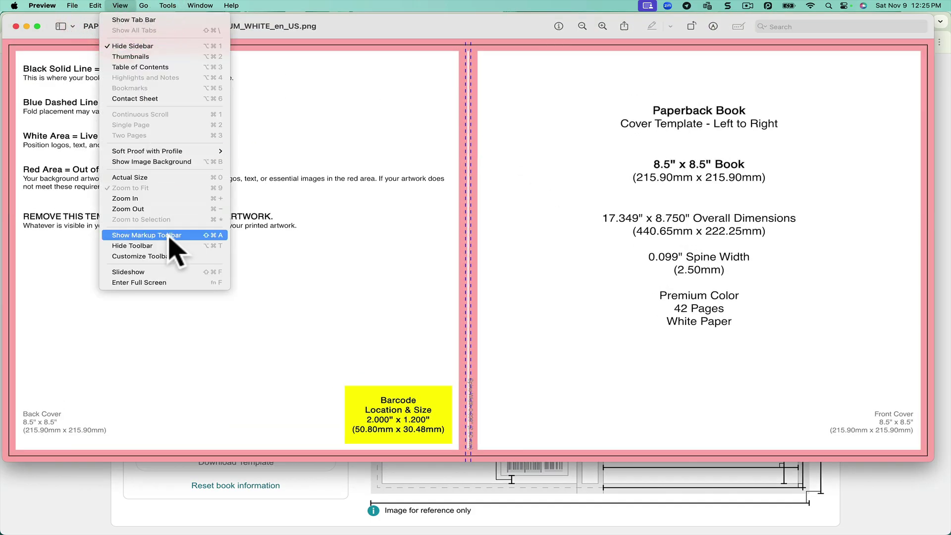
click(174, 281)
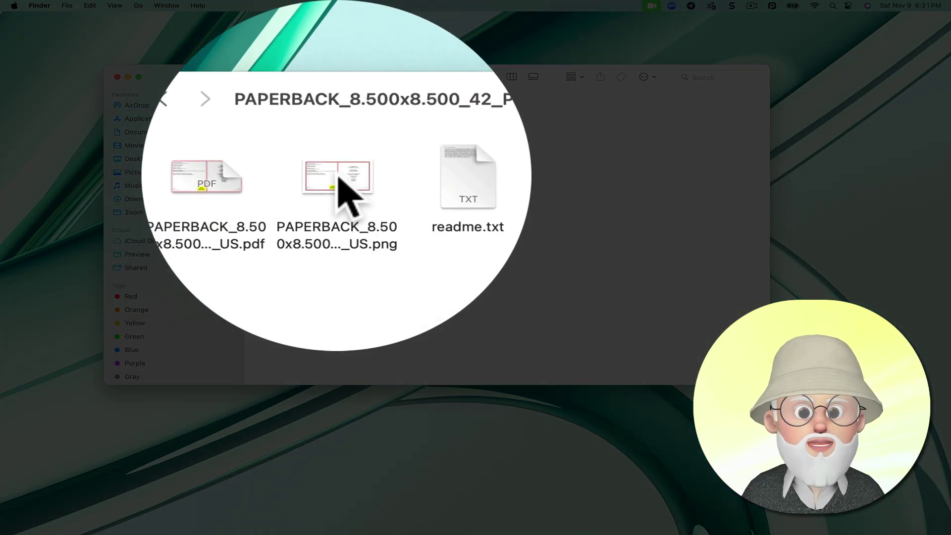
Show the file info of the PNG cover template in Finder and copy its pixel width, 10408
click(337, 111)
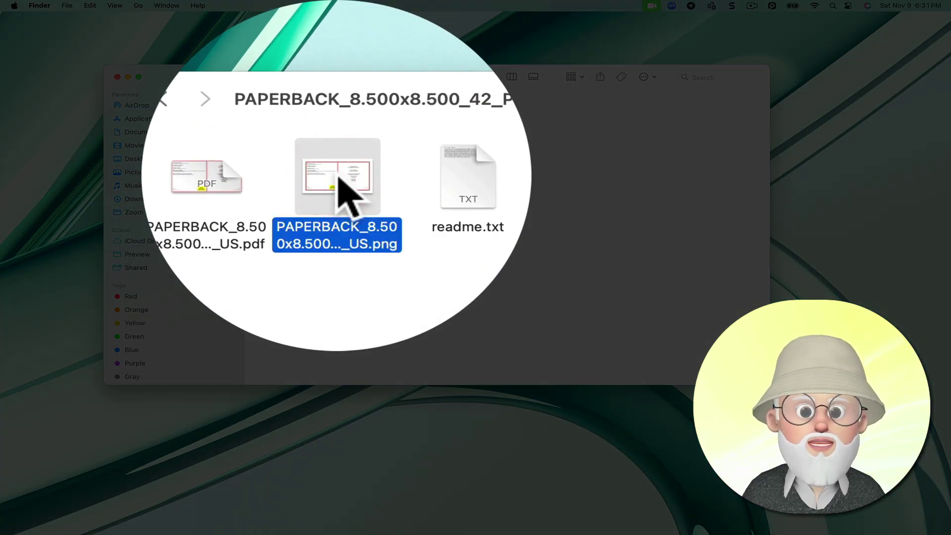
right_click(337, 111)
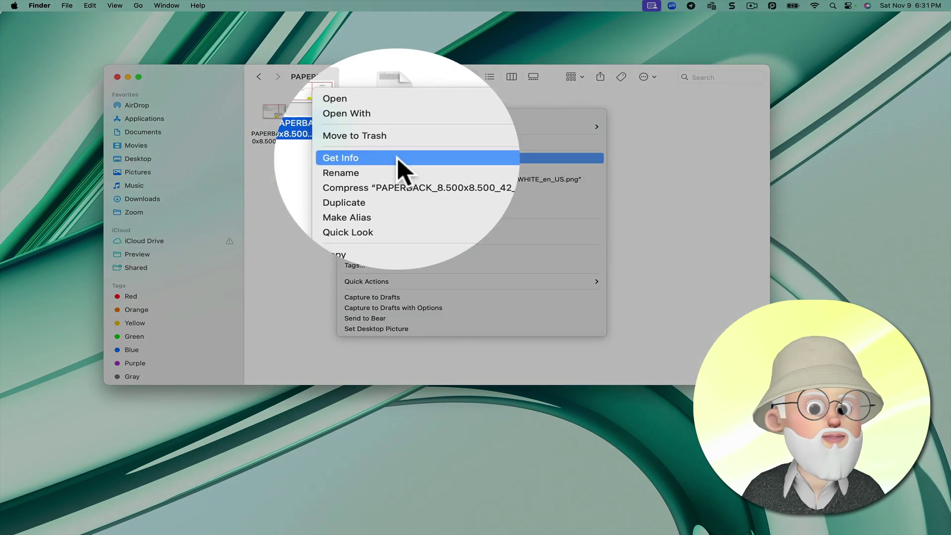
click(396, 157)
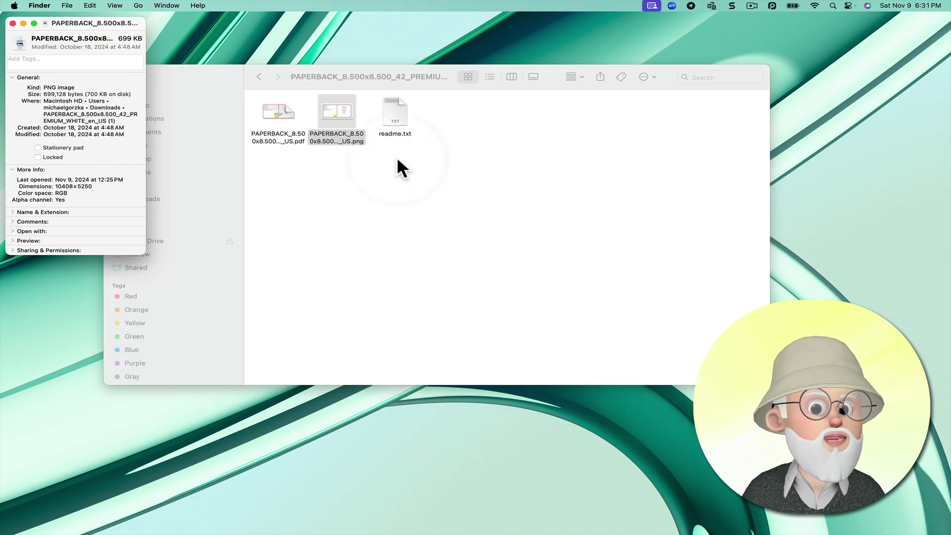
drag(93, 23, 419, 134)
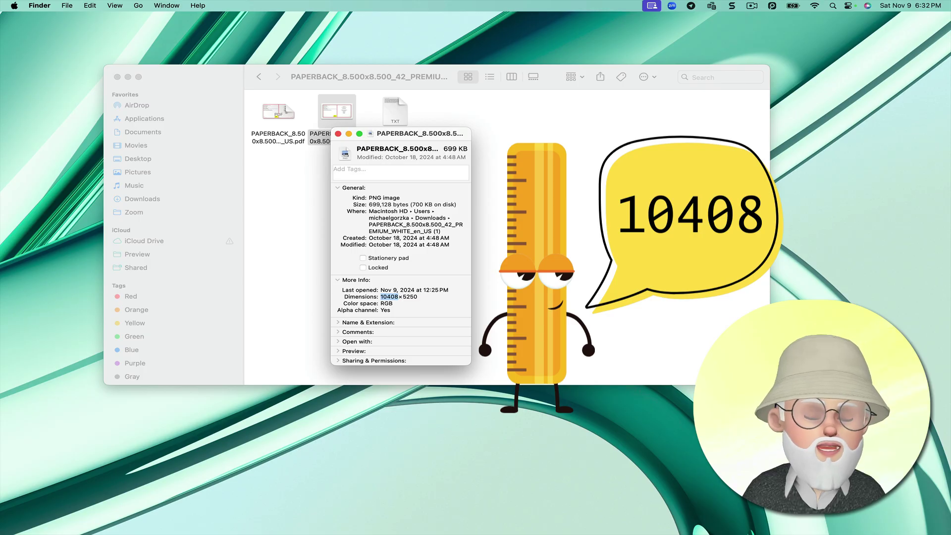
right_click(391, 295)
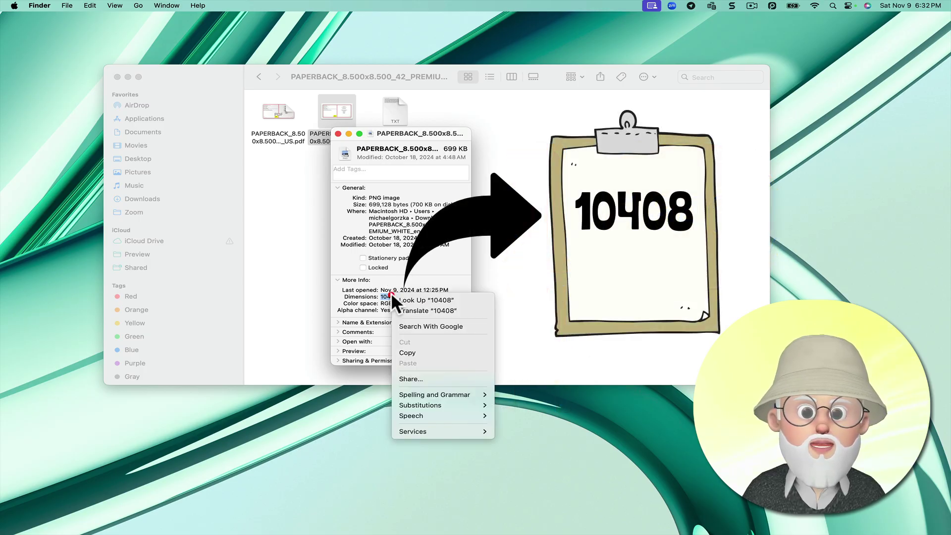
click(422, 353)
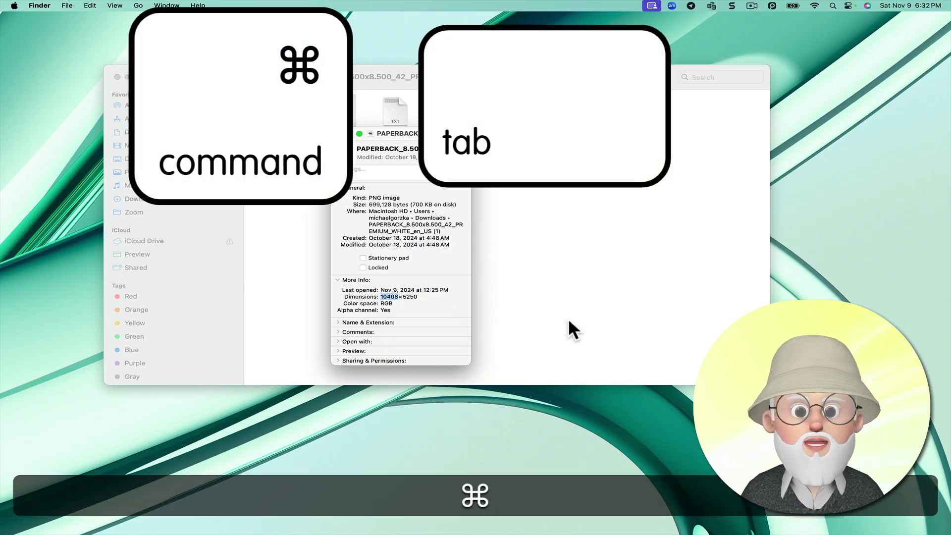
Switch to the Pixels to Inches Converter in Chrome and convert the copied 10408 px width to inches
key(super+Tab)
key(super+Tab)
key(super+Tab)
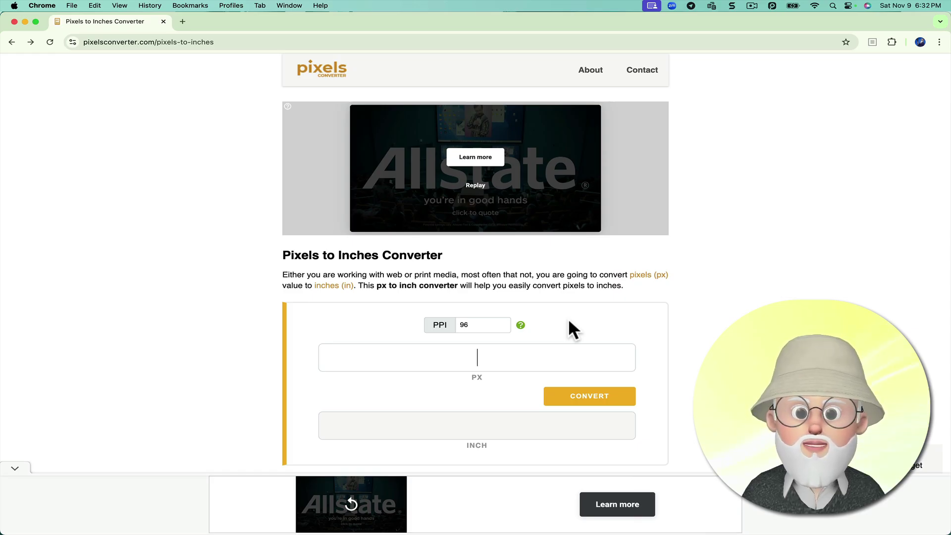
key(super+v)
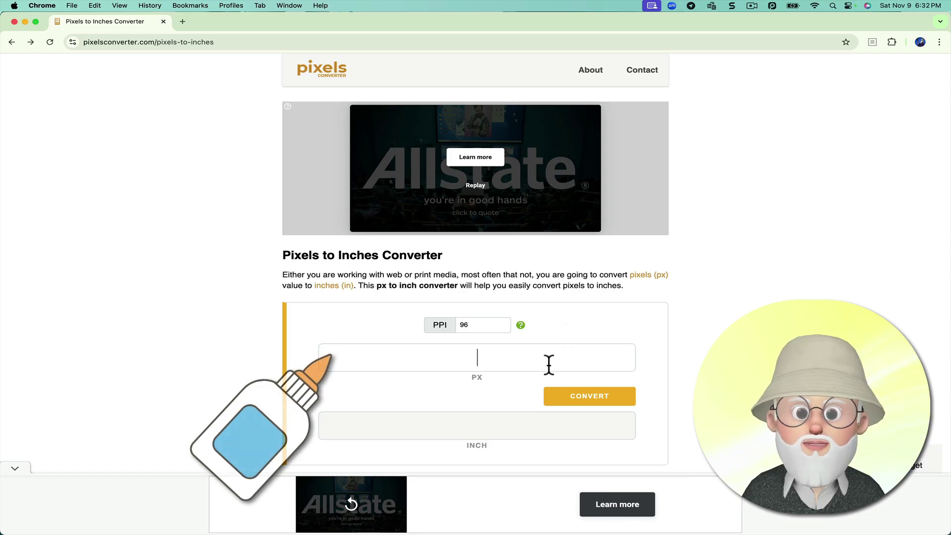
right_click(549, 364)
click(567, 418)
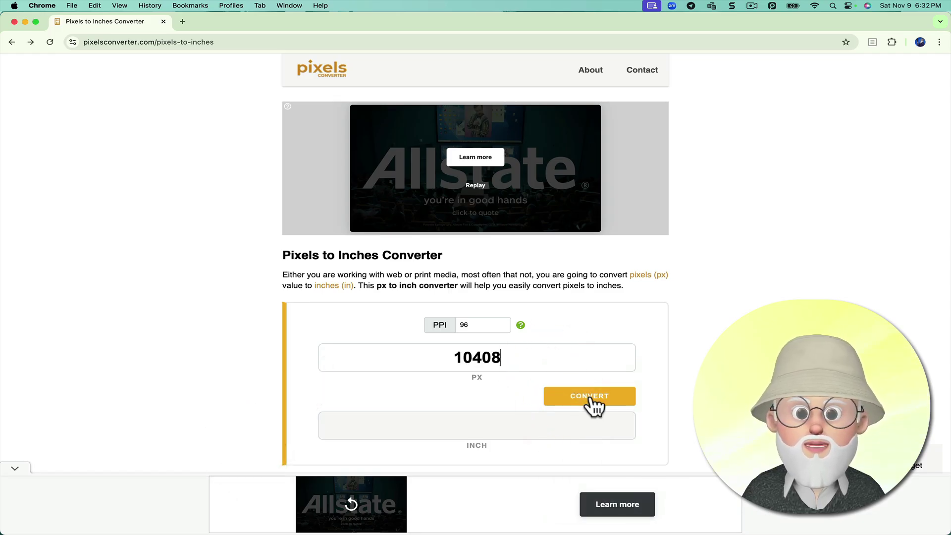
click(590, 399)
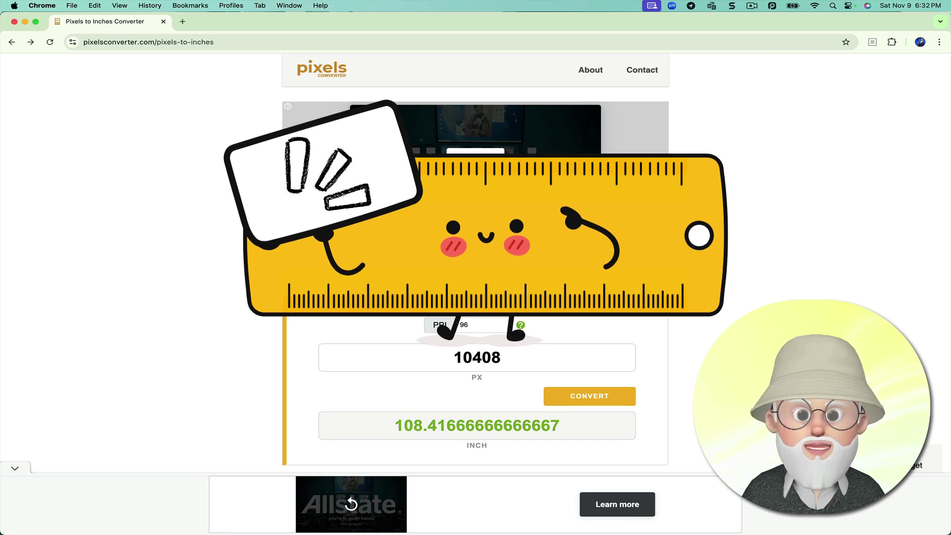
drag(396, 425, 446, 426)
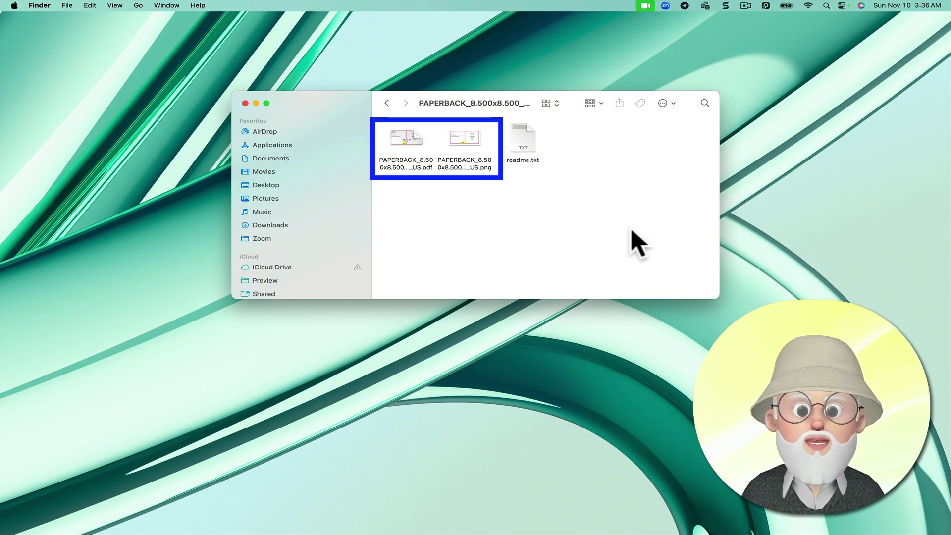
Open the PDF version of the cover template from the extracted template folder in Finder
click(407, 141)
double_click(407, 141)
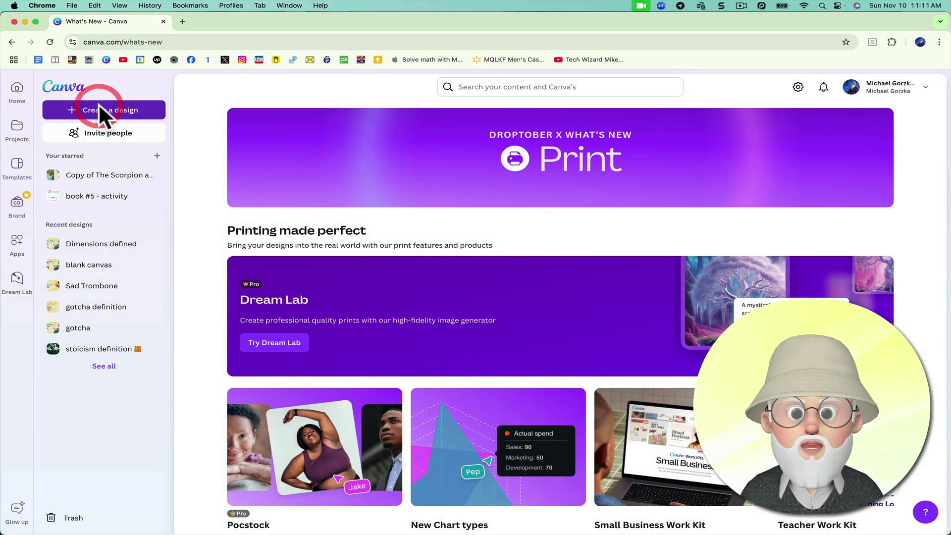
Start a new custom-size design in Canva with its units set to inches
click(99, 106)
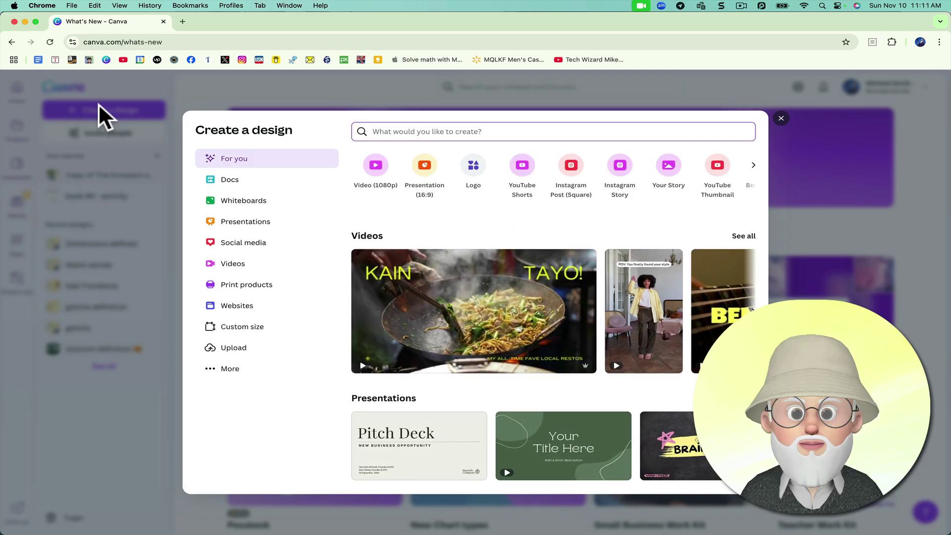
click(255, 329)
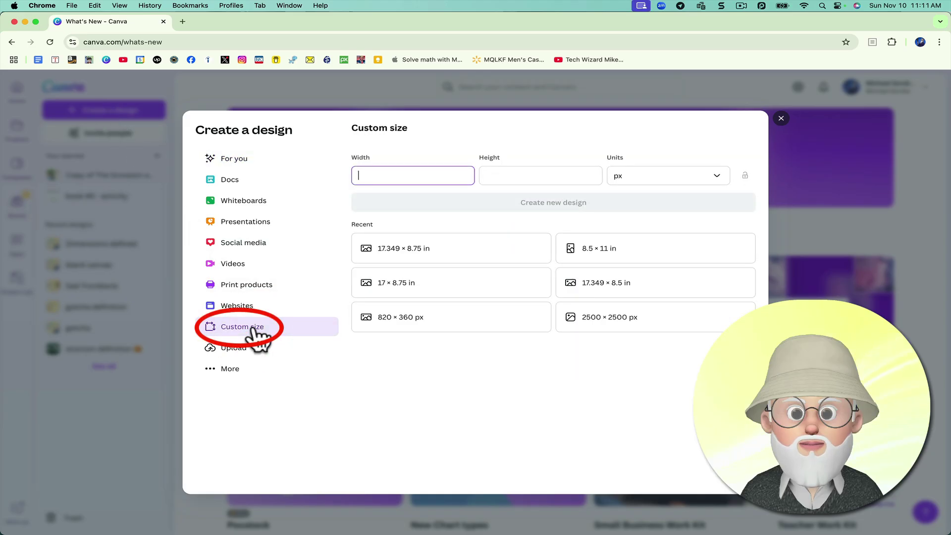
click(716, 176)
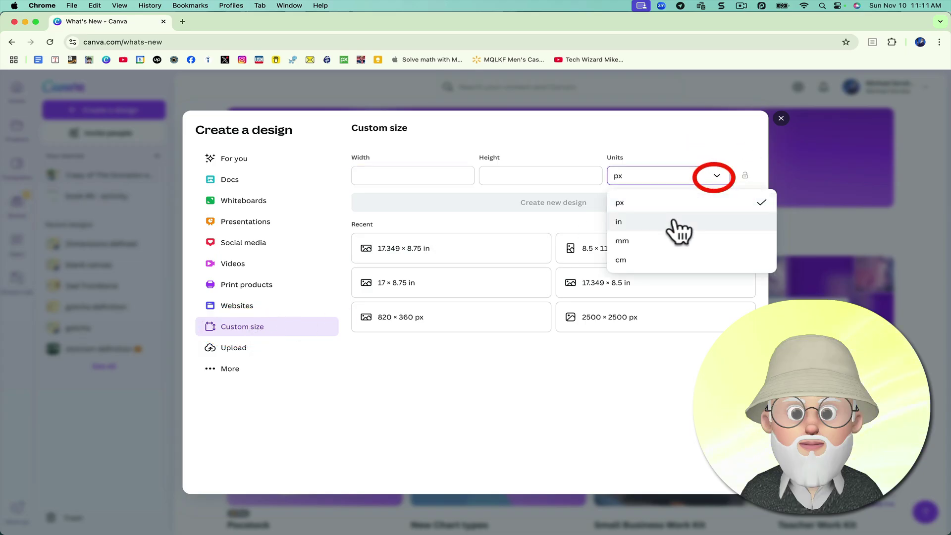
click(673, 223)
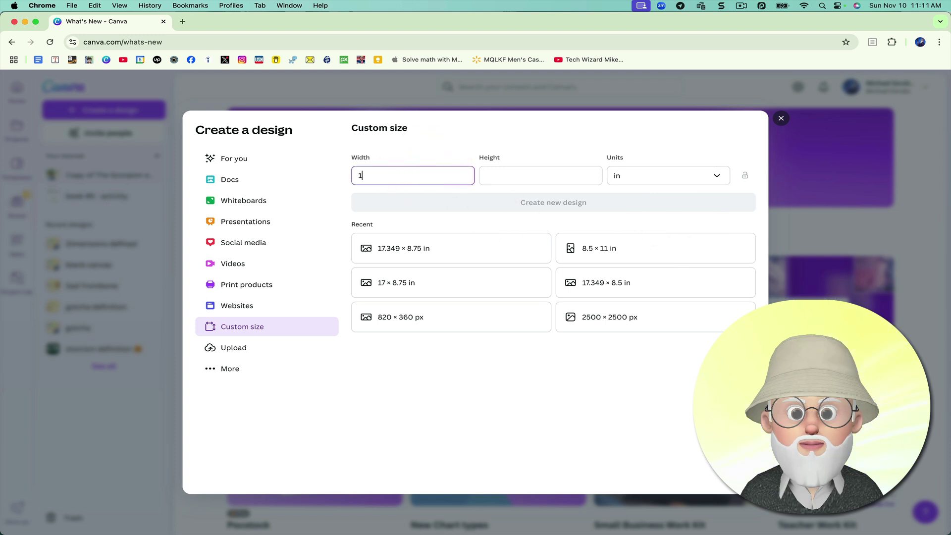
Set the custom size to 17.349 in wide by 8.750 in high and create the new design
text(17.349)
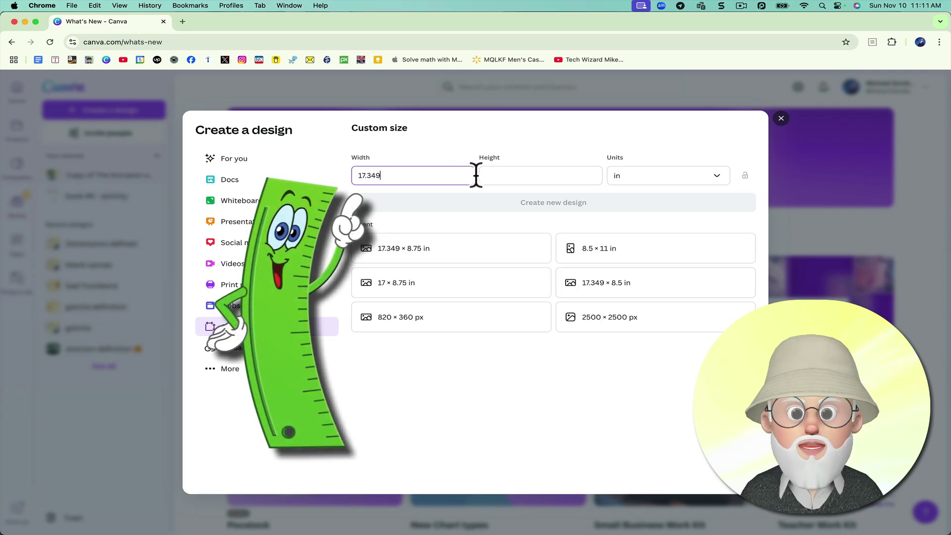
click(510, 175)
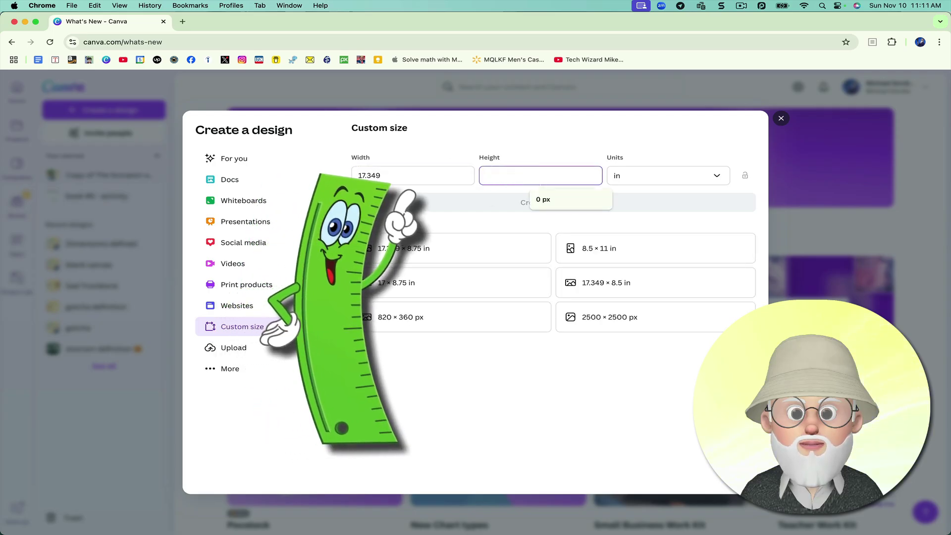
text(8.750)
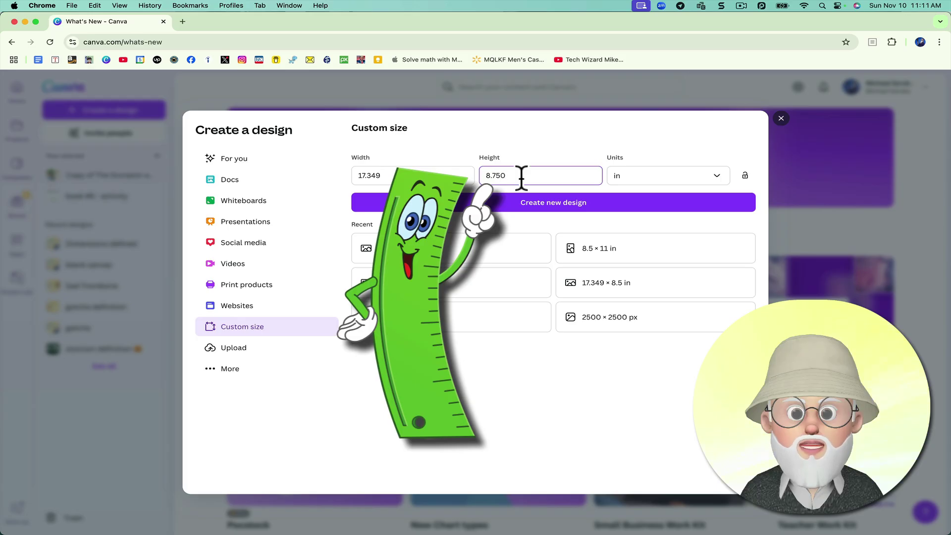
click(575, 203)
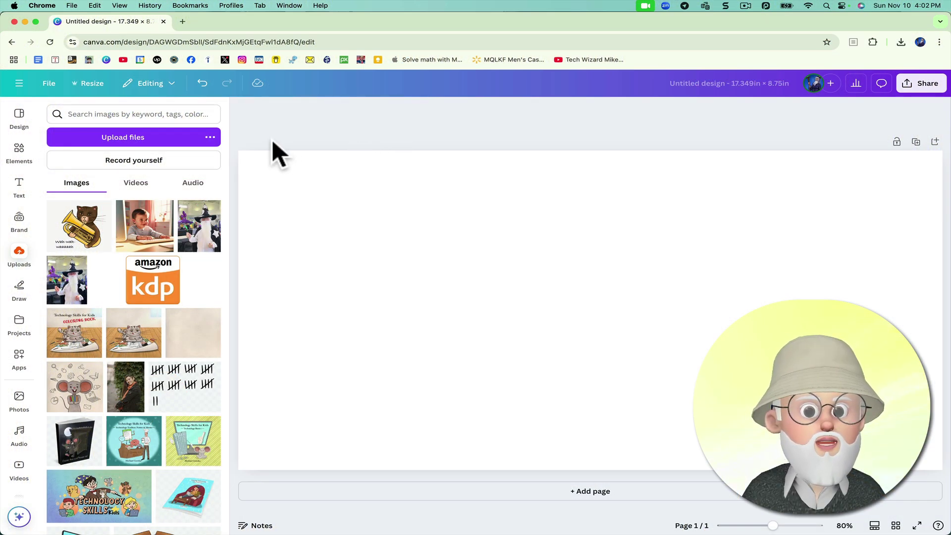
Upload the cover template PAPERBACK_8.500x8.500_42_PREMIUM_WHITE_en_US.png to the design's image uploads
click(141, 138)
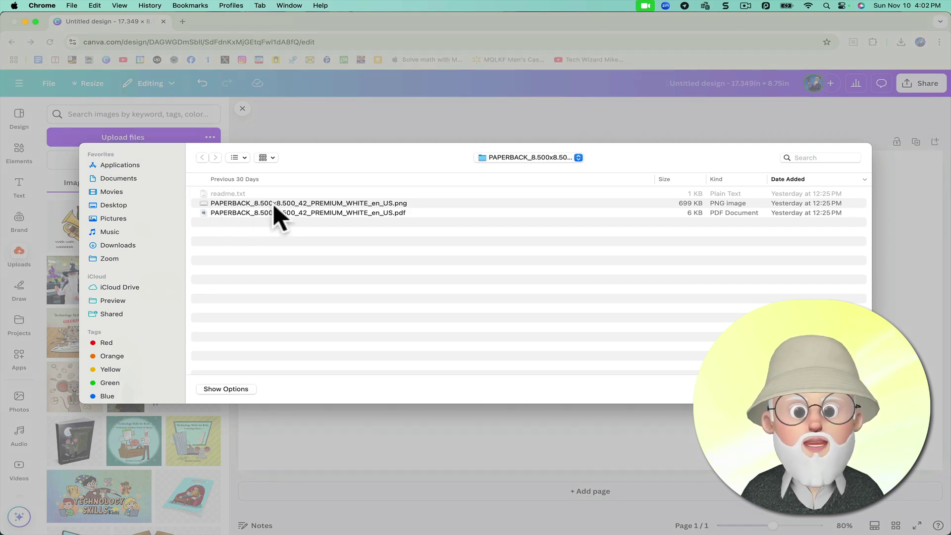
click(301, 203)
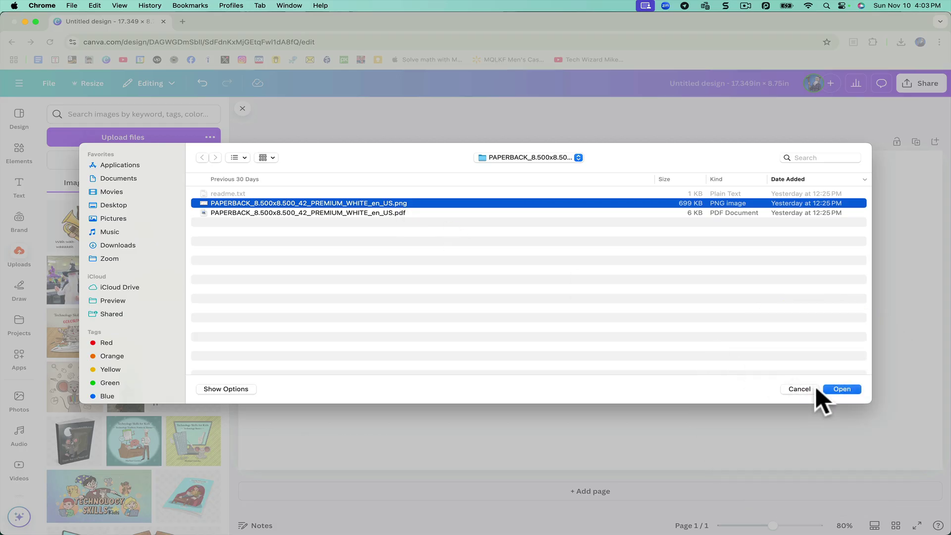
click(841, 389)
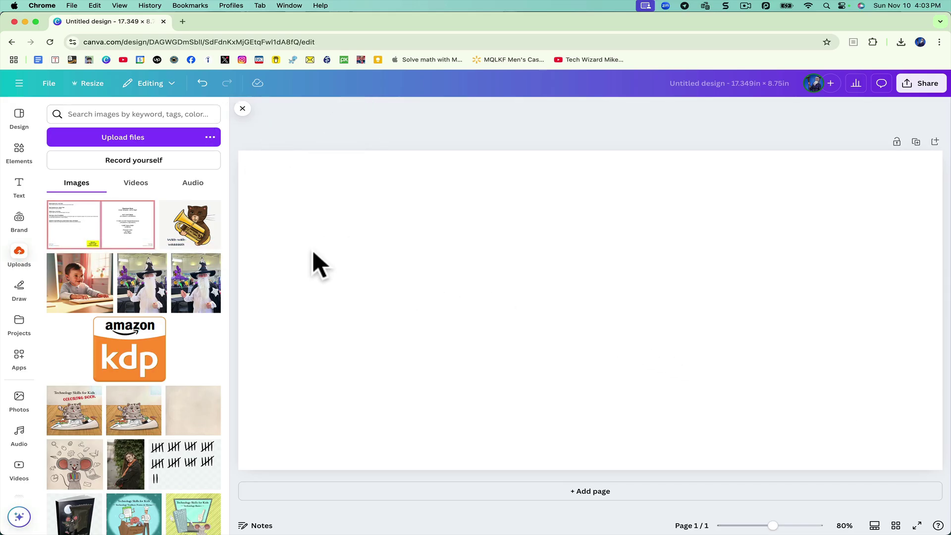
Place the uploaded cover template on the blank page and scale it to fill the whole canvas
drag(113, 222, 403, 216)
drag(452, 233, 352, 185)
drag(764, 389, 926, 515)
click(819, 127)
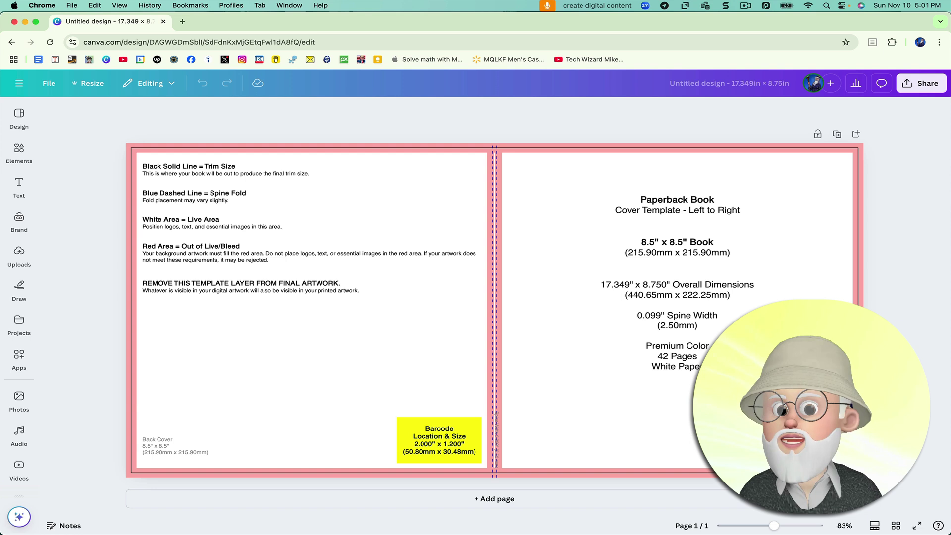
Try the recently used coral, teal and yellow wavy background over the template, enlarged to cover the whole page
click(20, 148)
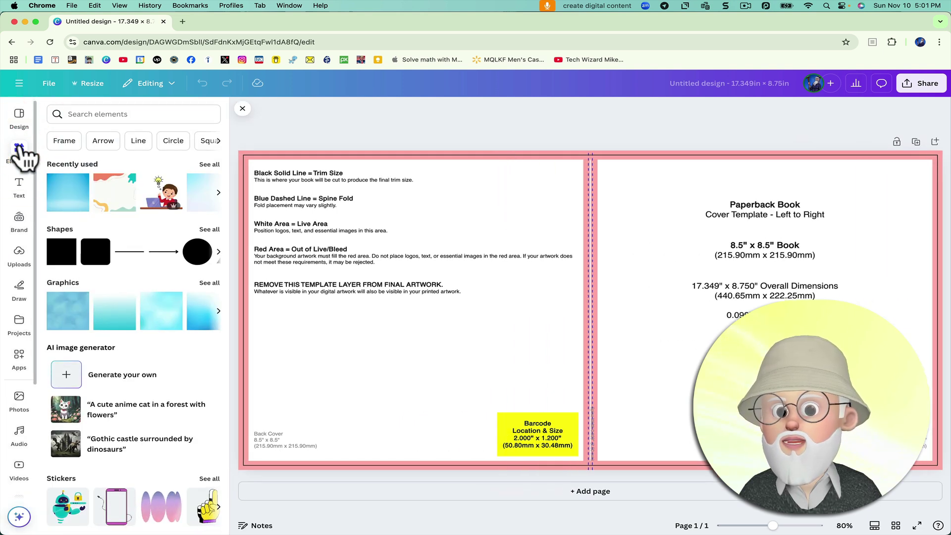
click(113, 198)
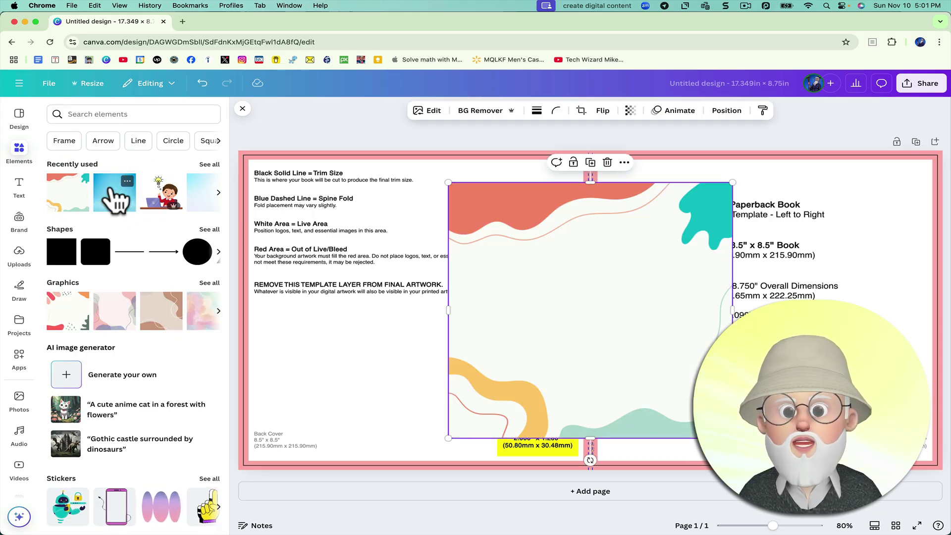
drag(534, 252, 341, 224)
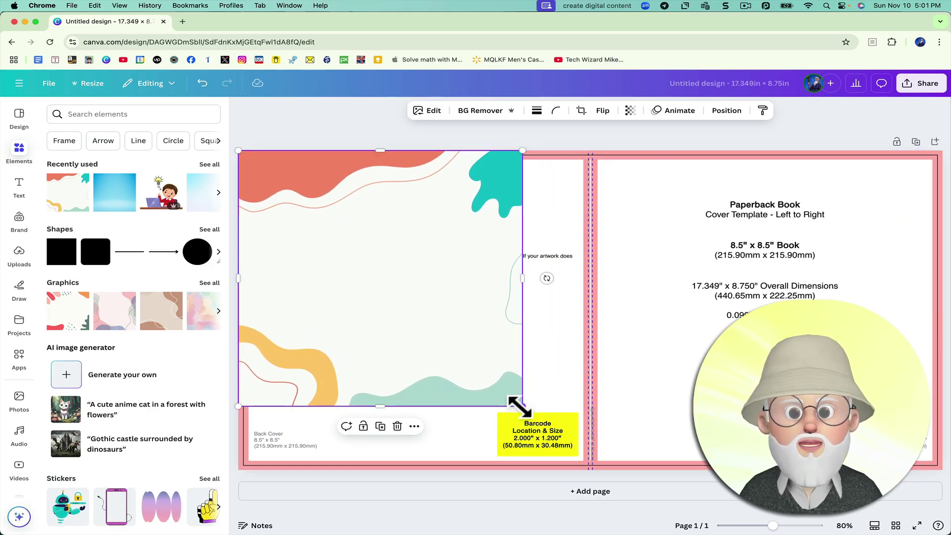
drag(770, 525, 760, 527)
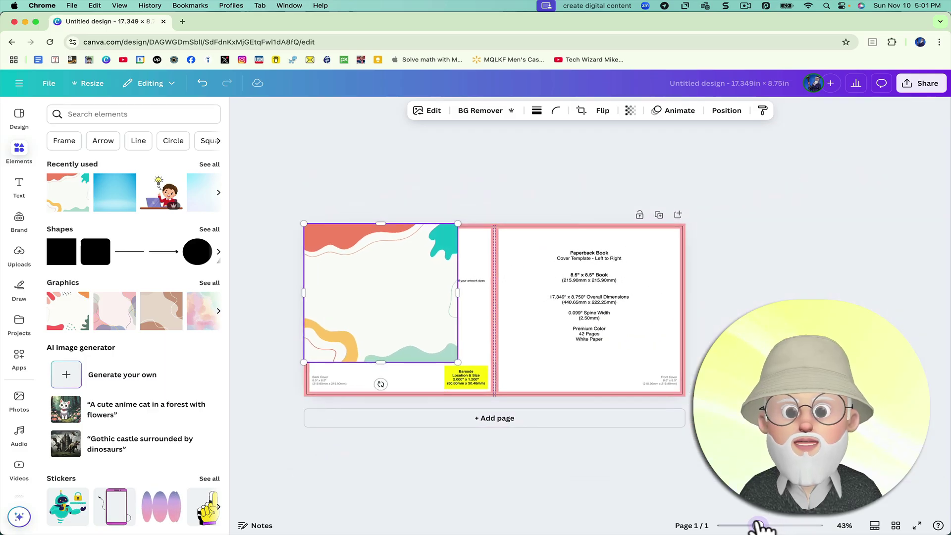
mouse_move(457, 362)
mouse_down()
mouse_move(574, 399)
mouse_move(664, 456)
mouse_move(707, 522)
mouse_move(703, 515)
mouse_up()
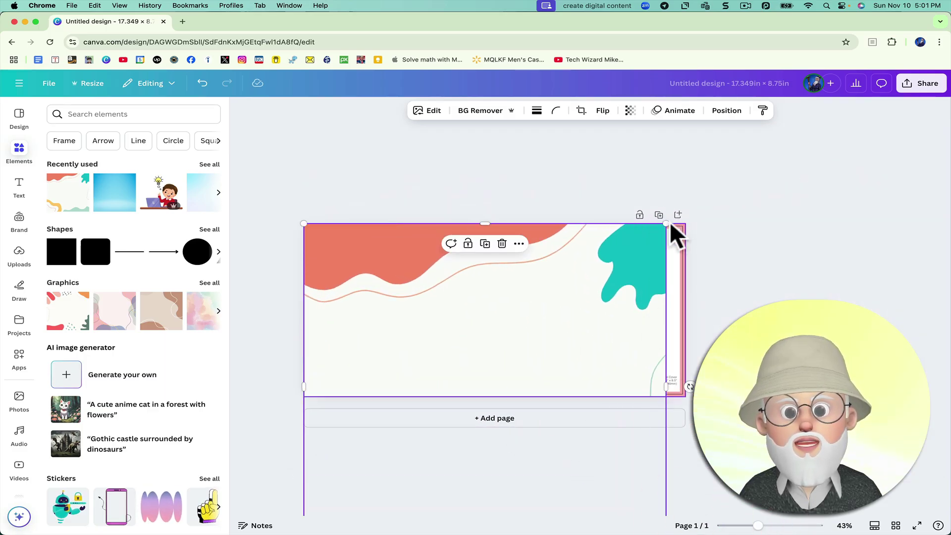
drag(668, 222, 685, 206)
drag(506, 319, 503, 177)
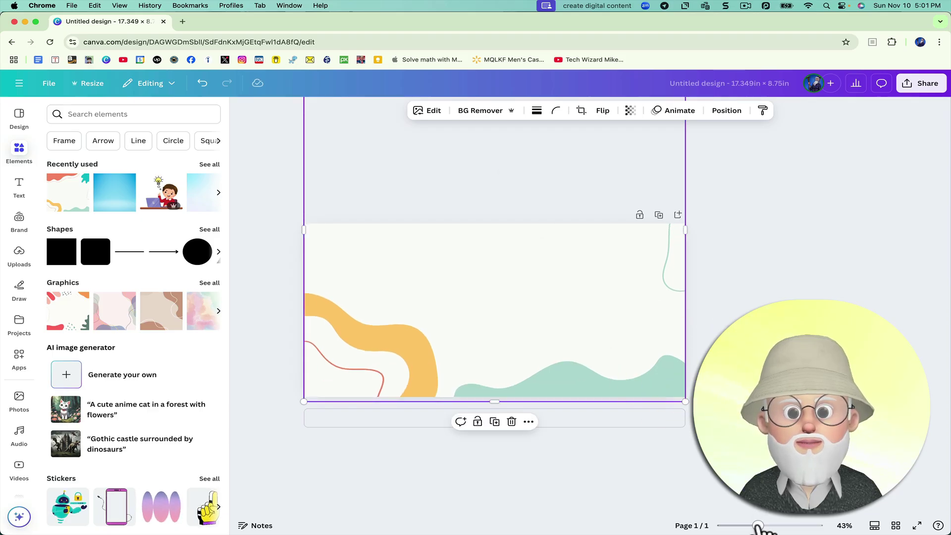
drag(757, 526, 773, 526)
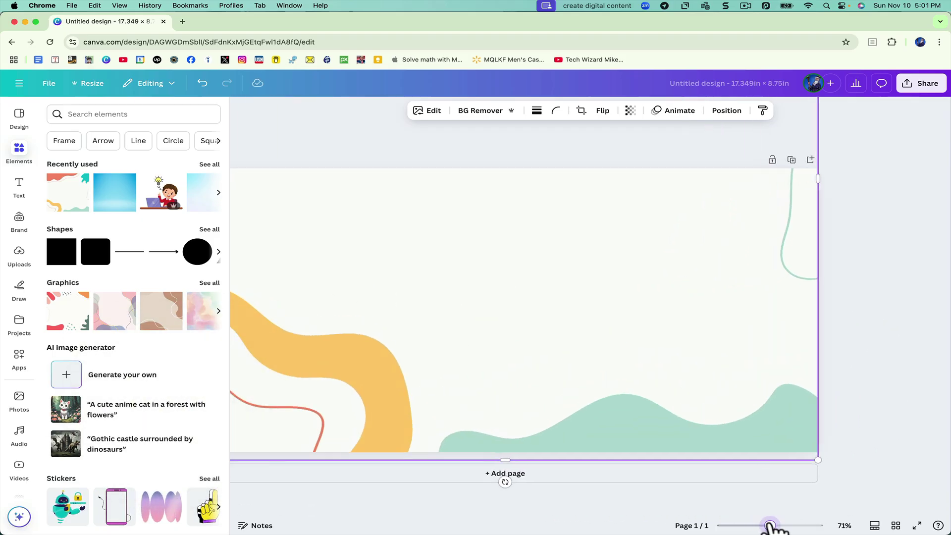
click(812, 139)
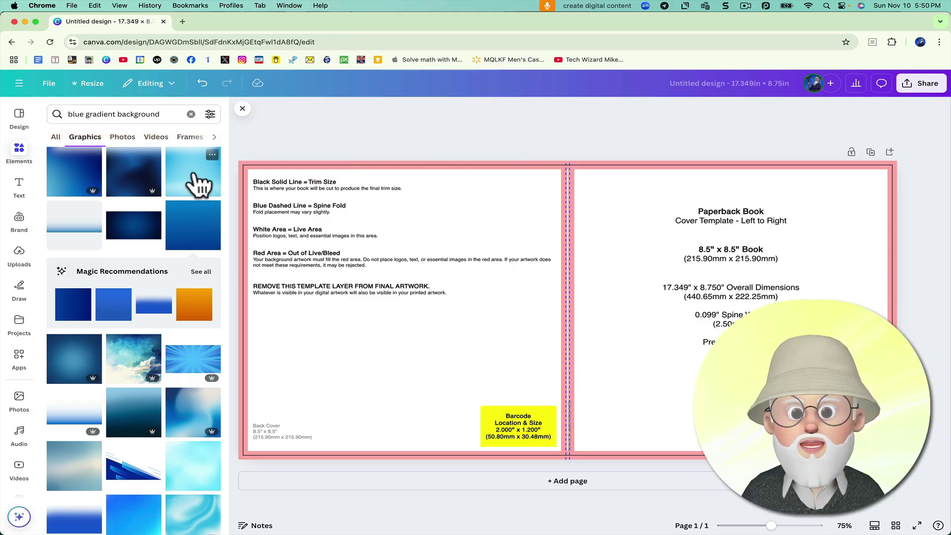
Add the light blue gradient graphic, align it with the page's upper-left corner and scale it over the back cover and spine
click(196, 184)
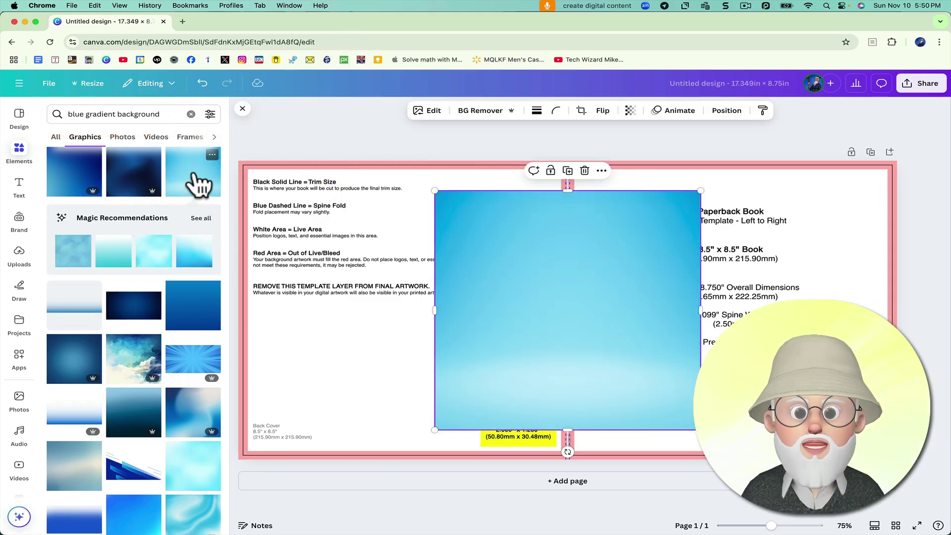
drag(525, 242, 332, 214)
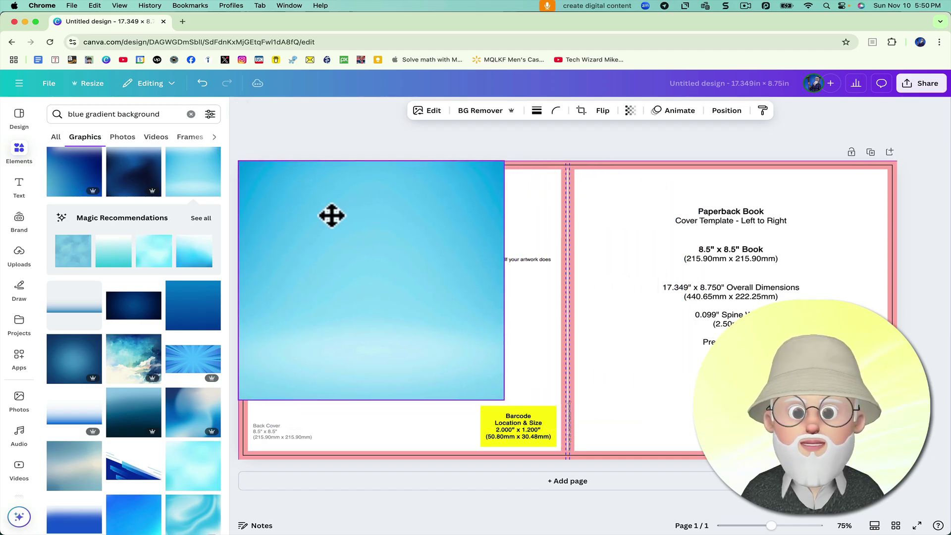
click(471, 358)
drag(503, 398, 557, 465)
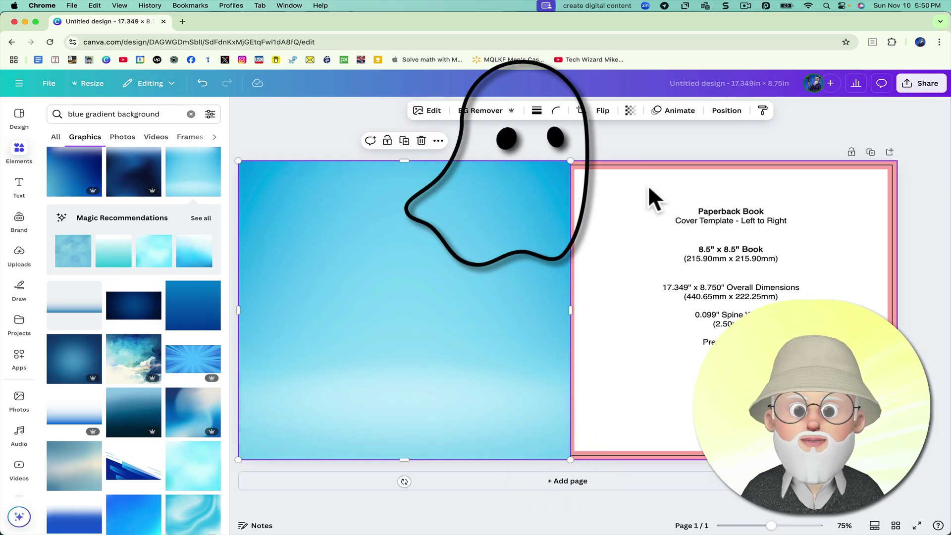
Lower the blue gradient's transparency value to 51 to check the template beneath, and restore it to 100
click(632, 115)
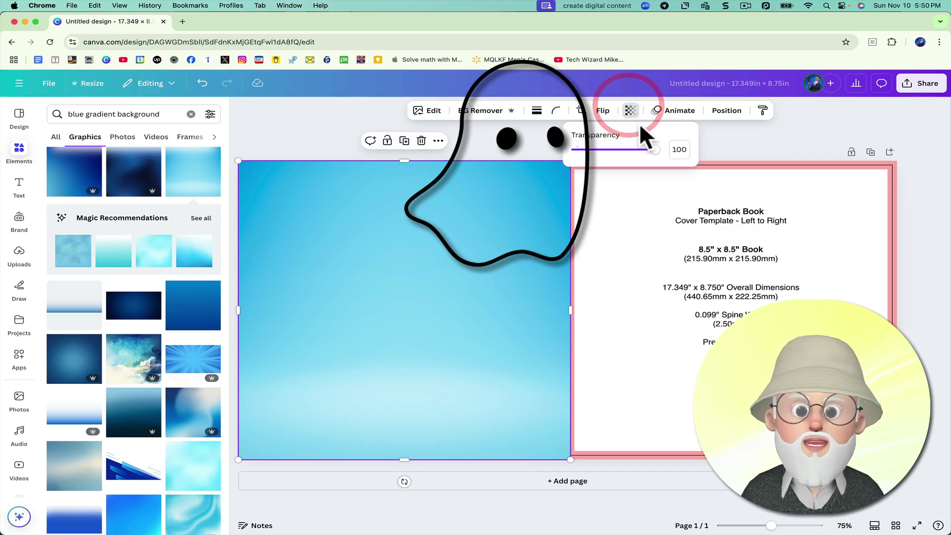
drag(660, 151, 616, 150)
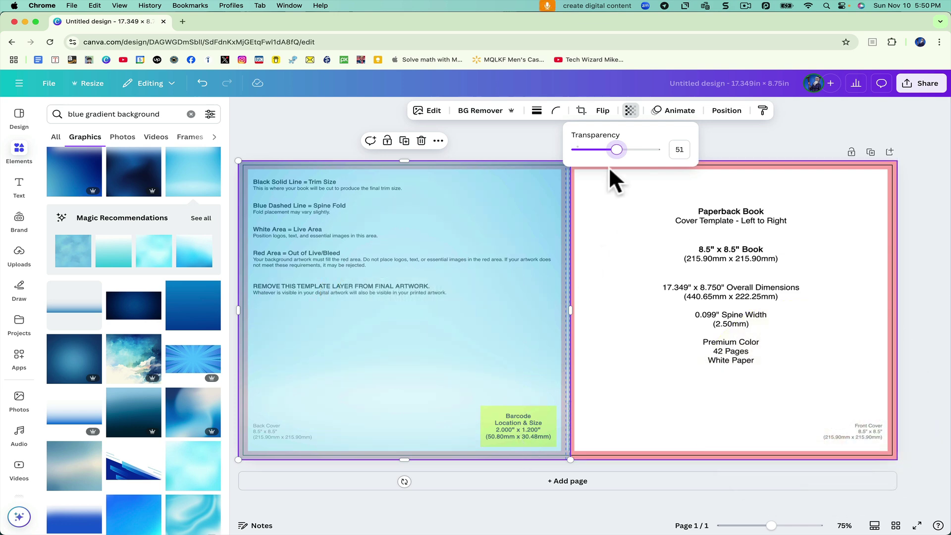
drag(616, 151, 665, 149)
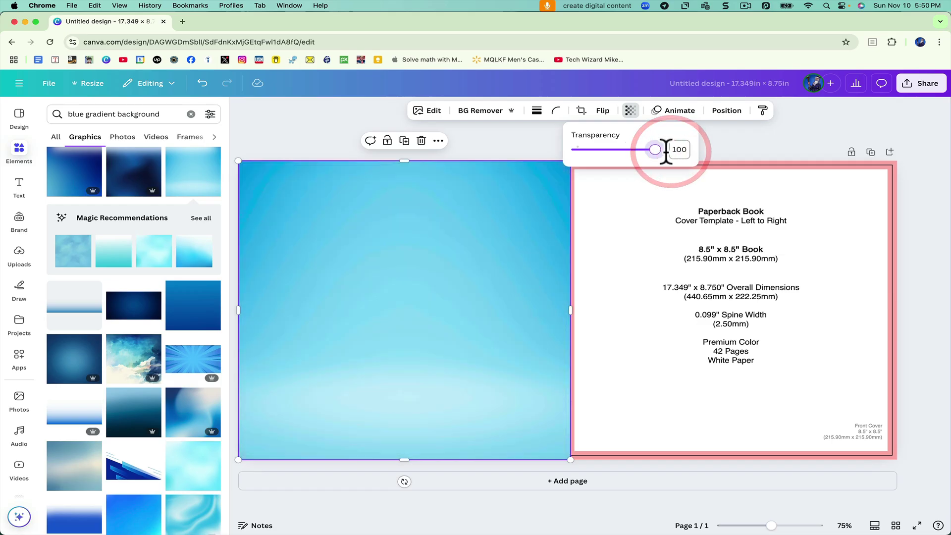
click(519, 142)
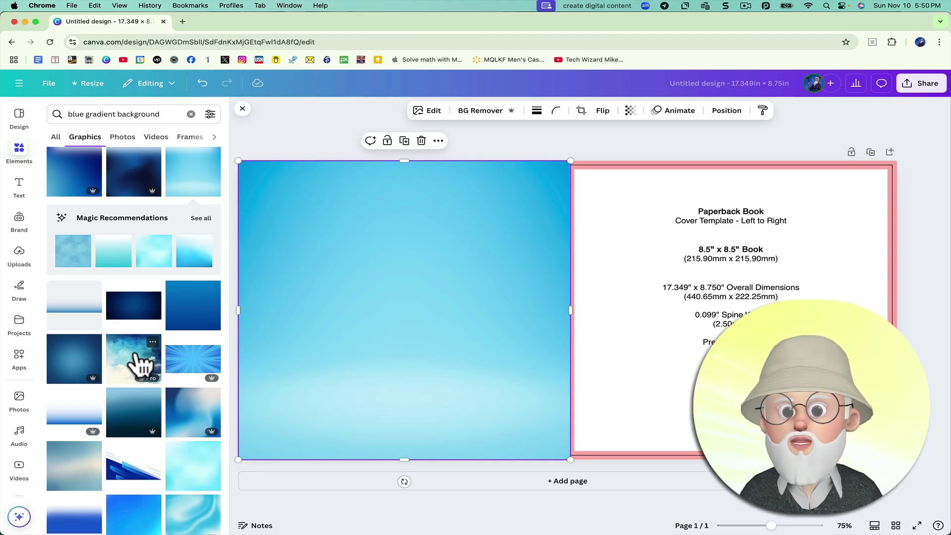
Try the watercolor cloud graphic over the front cover, scaled to about 8.8 by 8.8 in, and delete it
click(136, 354)
drag(599, 318, 731, 282)
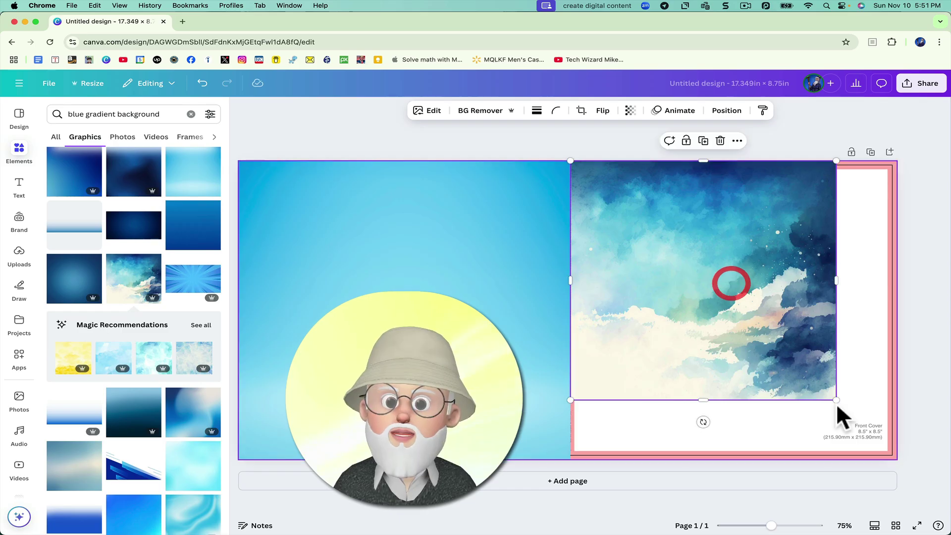
drag(836, 400, 902, 461)
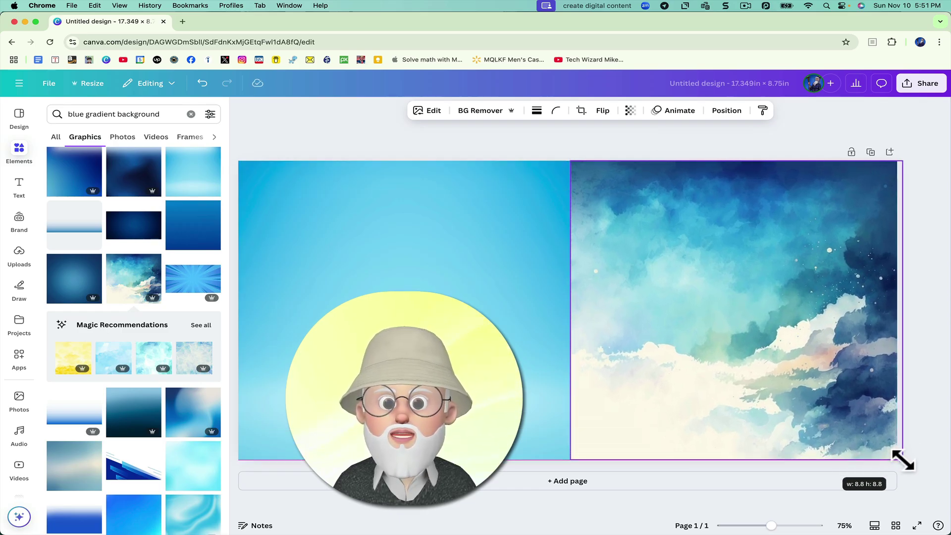
drag(902, 460, 904, 461)
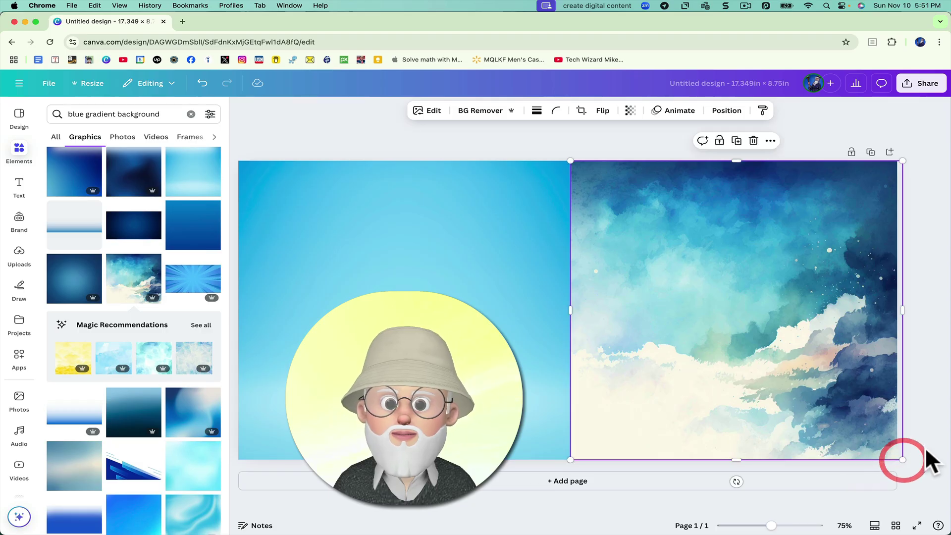
click(926, 446)
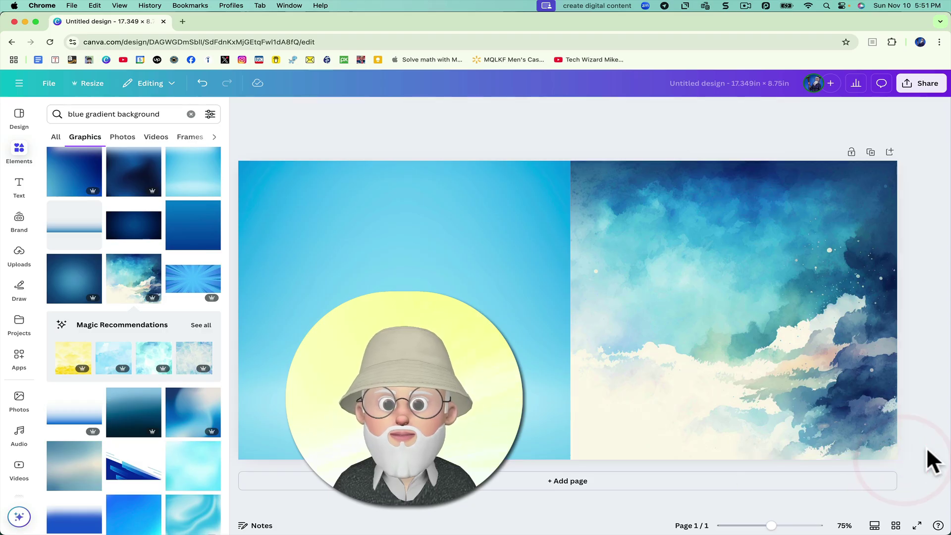
click(696, 267)
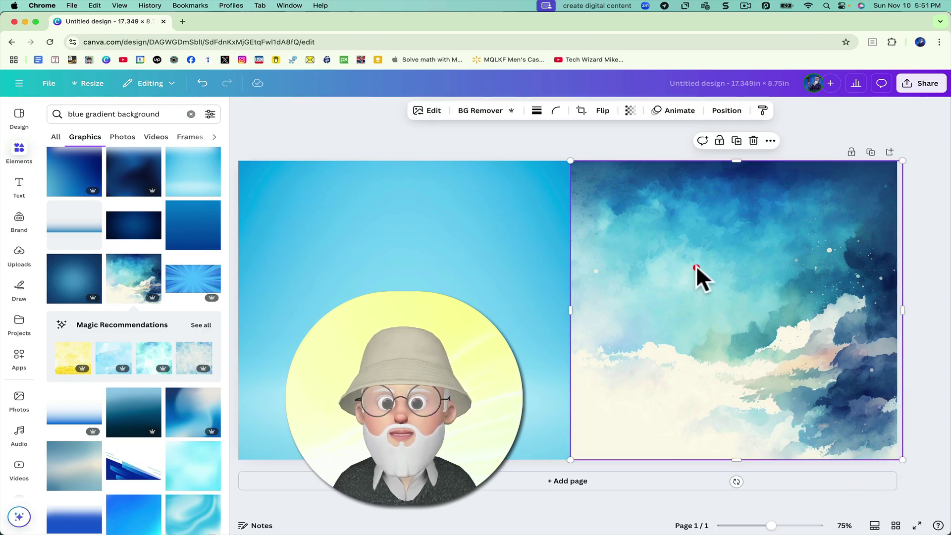
click(752, 140)
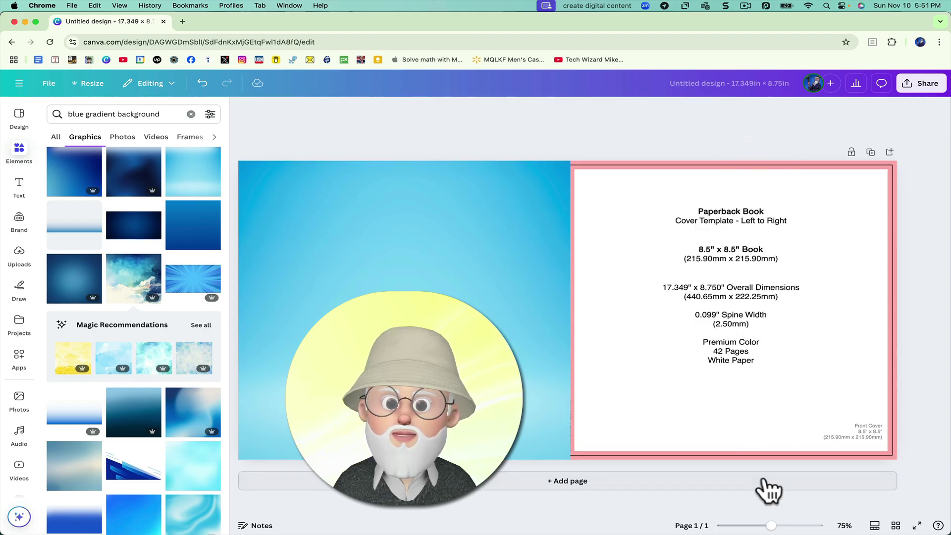
Enlarge the light blue gradient to span the full width of both covers and shift it down over the page
drag(771, 526, 762, 527)
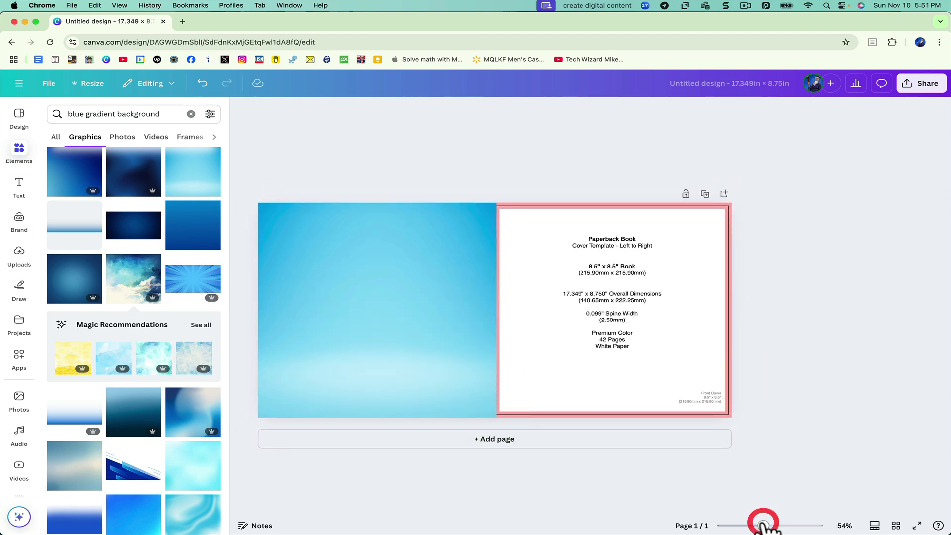
click(473, 379)
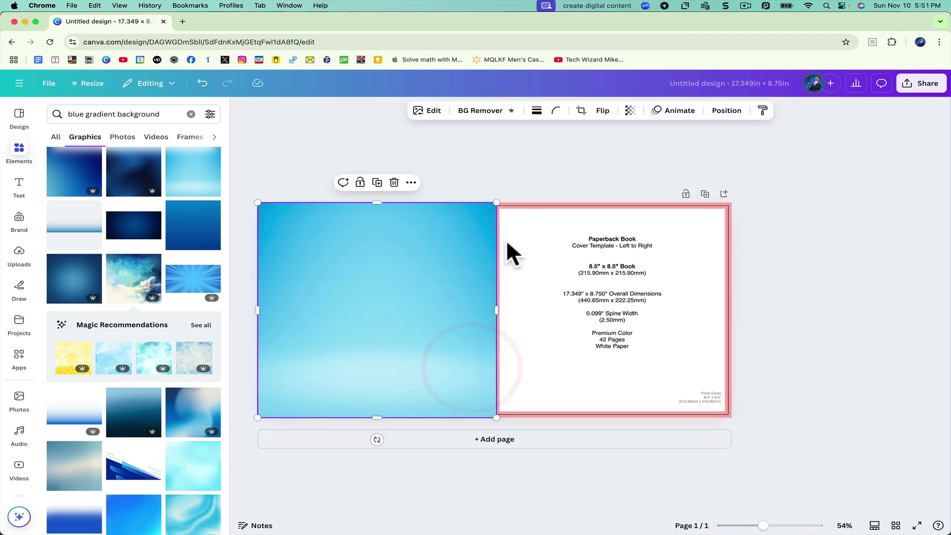
drag(549, 170, 782, 42)
click(530, 237)
drag(484, 284, 484, 359)
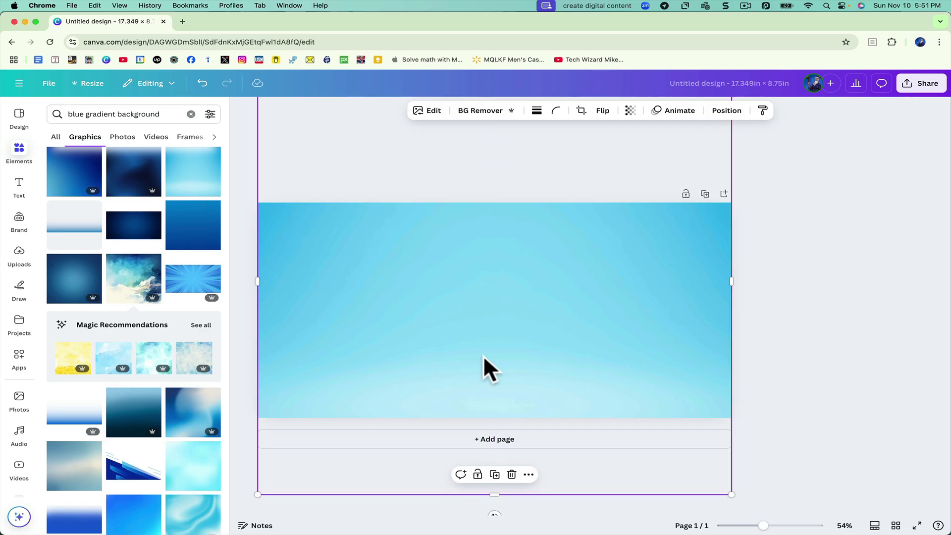
Adjust the transparency of the enlarged blue background, leaving it at 100, and deselect the graphic
click(629, 112)
drag(658, 150, 684, 170)
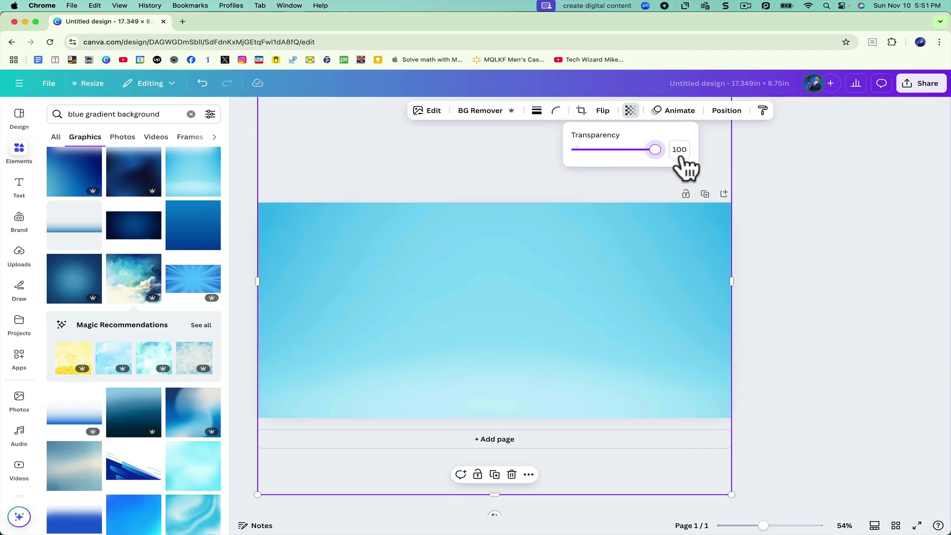
click(453, 156)
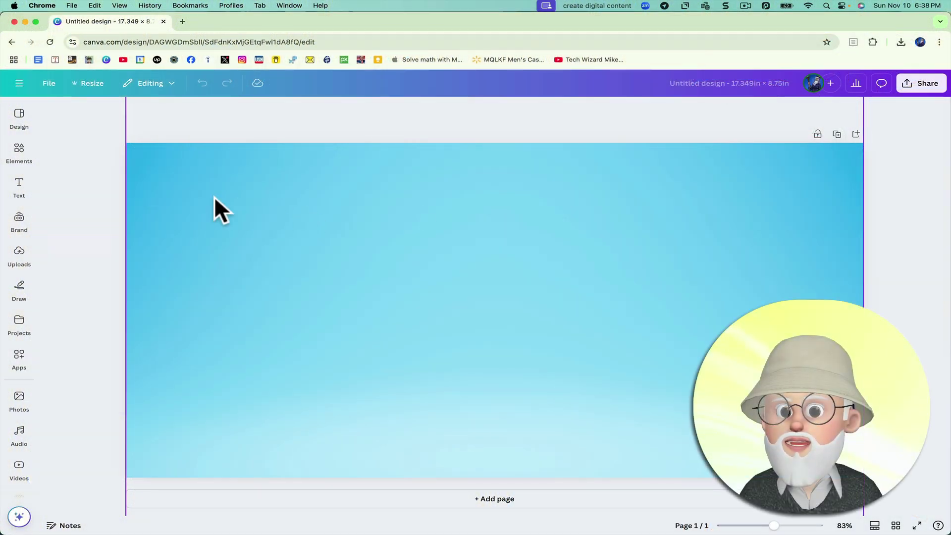
Add a heading to the cover with the text "Technology Skills for Kids" and deselect it
click(19, 186)
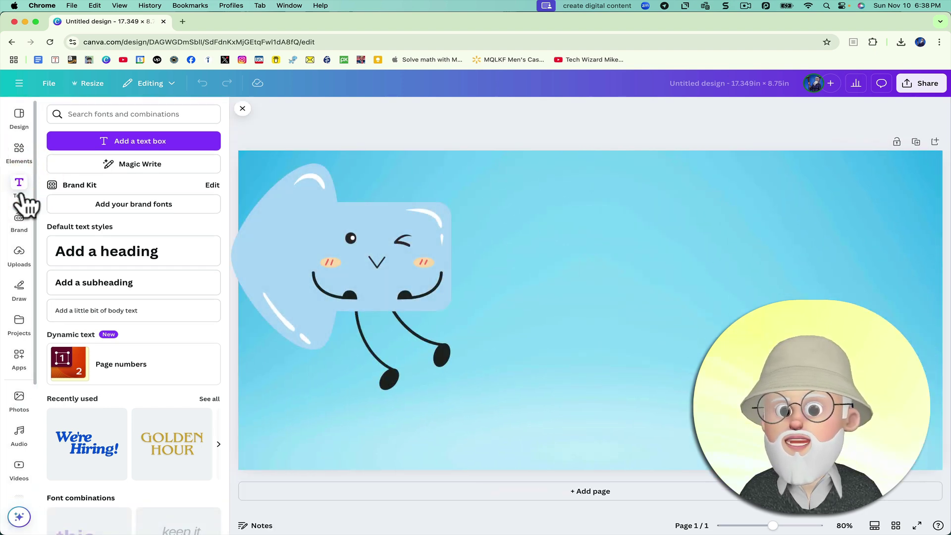
click(131, 253)
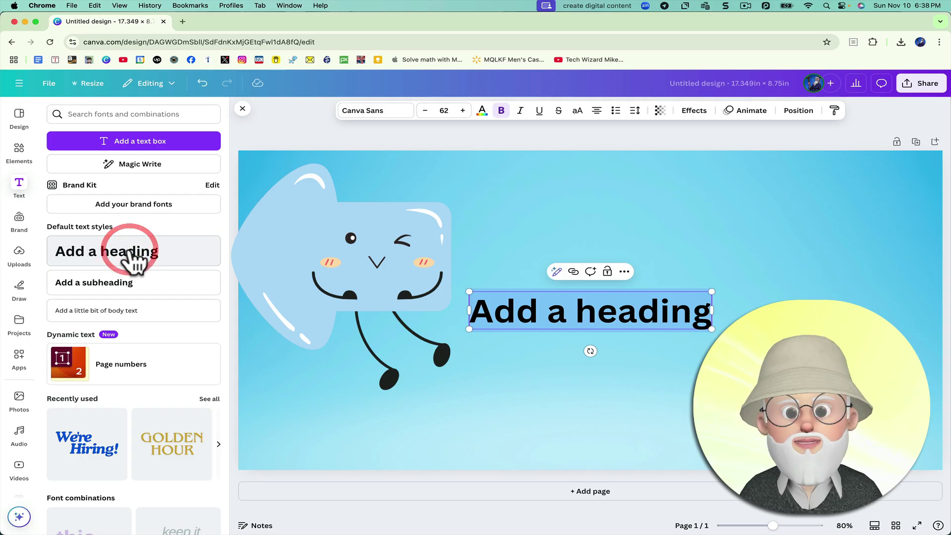
text(Technology Skills for Kids)
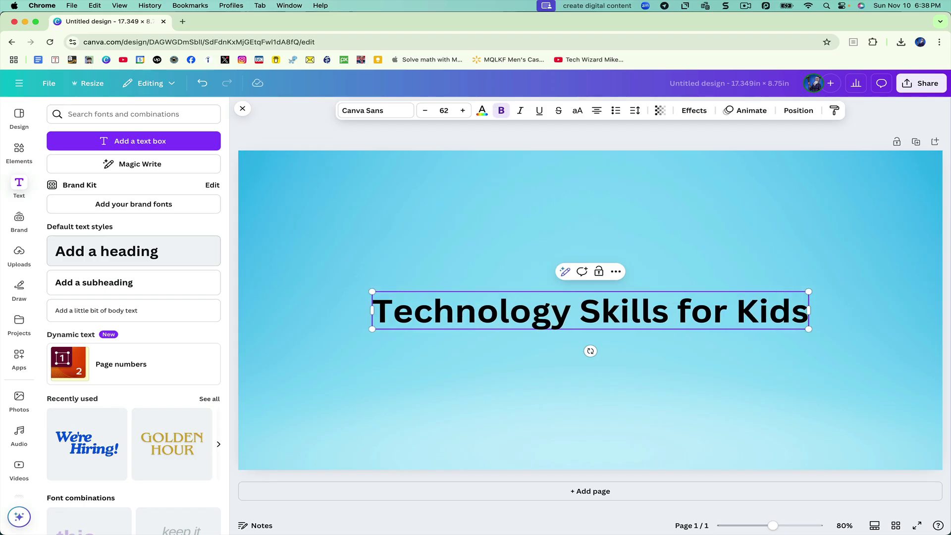
click(398, 139)
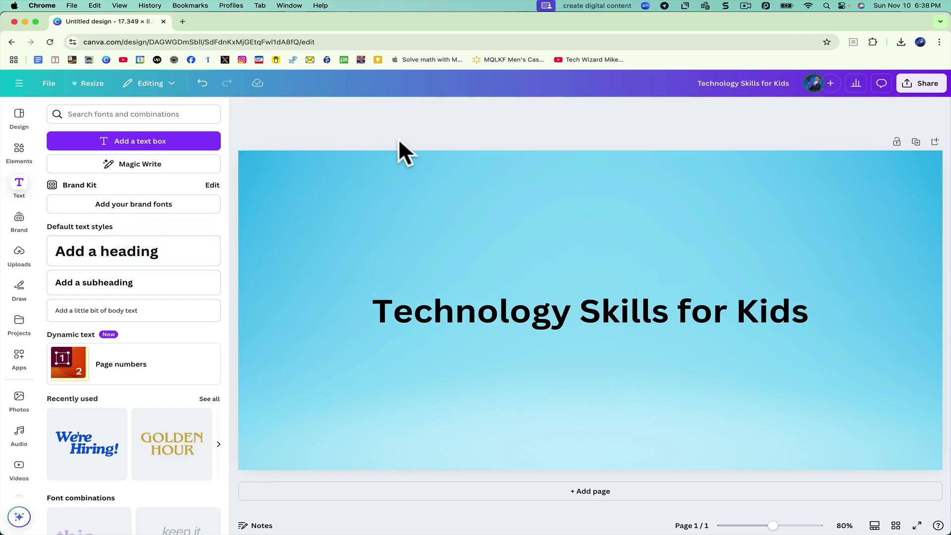
Move the title to the upper part of the front cover and narrow its text box so it wraps onto two lines
drag(516, 313, 649, 196)
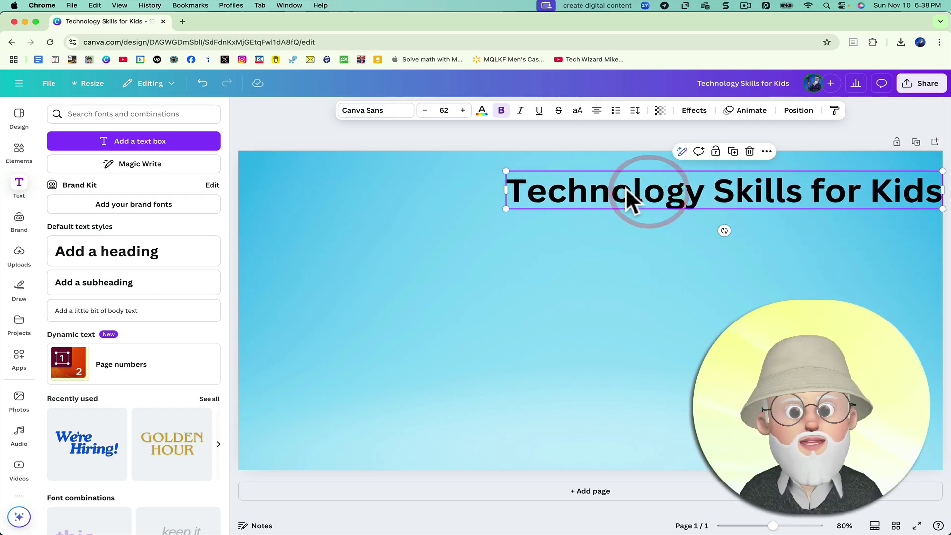
drag(502, 191, 652, 197)
drag(771, 191, 738, 189)
click(738, 190)
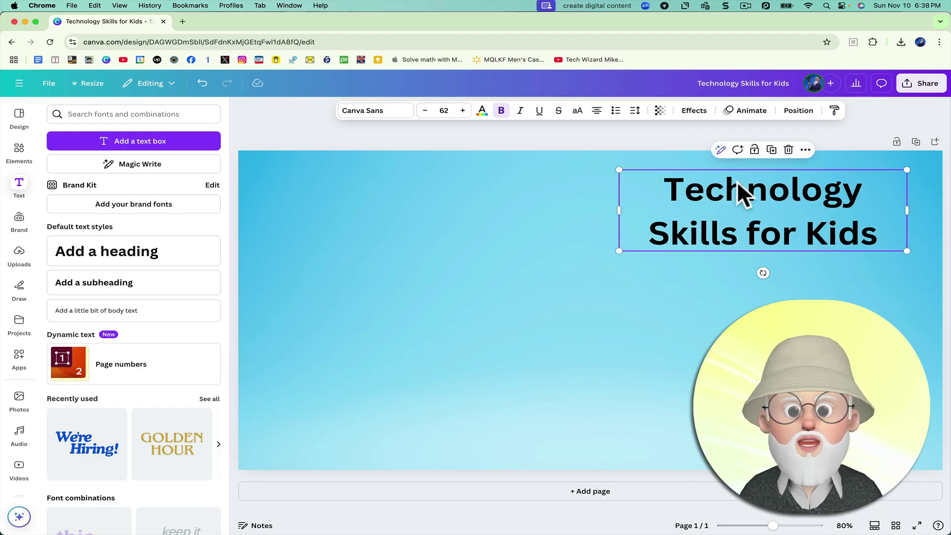
Reduce the title's font size to 53 so "Technology Skills" fits on the first line
click(425, 111)
click(425, 110)
click(425, 111)
click(425, 111)
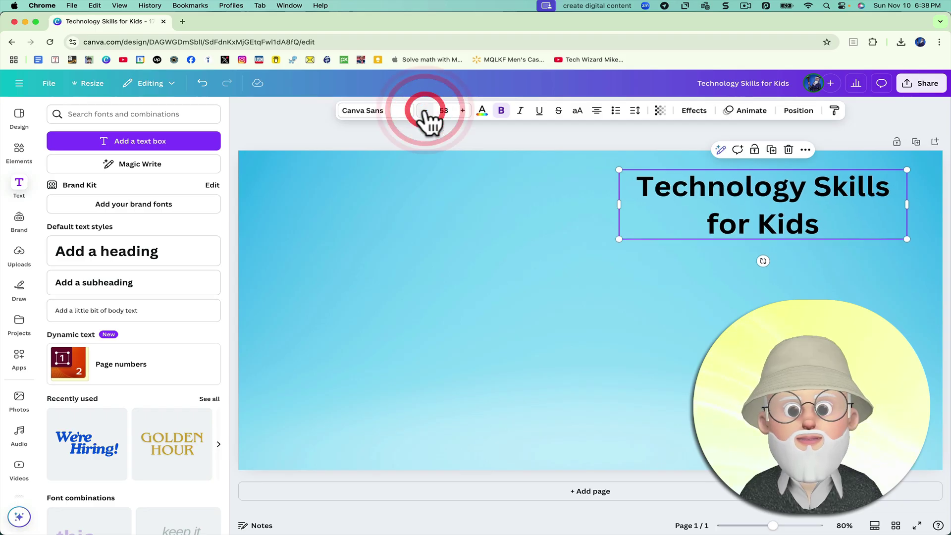
Lower the blue background's transparency value to 37 to check the title against the template, and restore it to 100
click(687, 287)
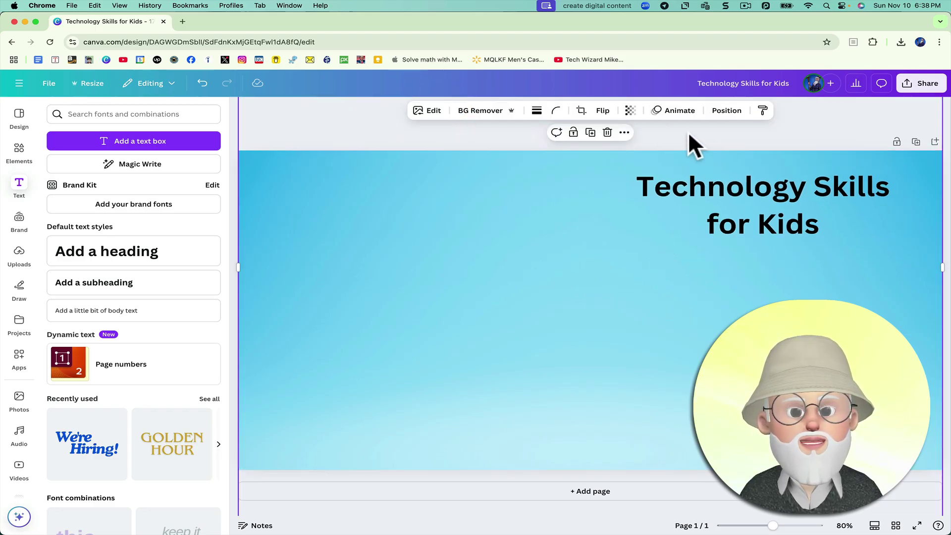
click(630, 111)
drag(659, 149, 611, 150)
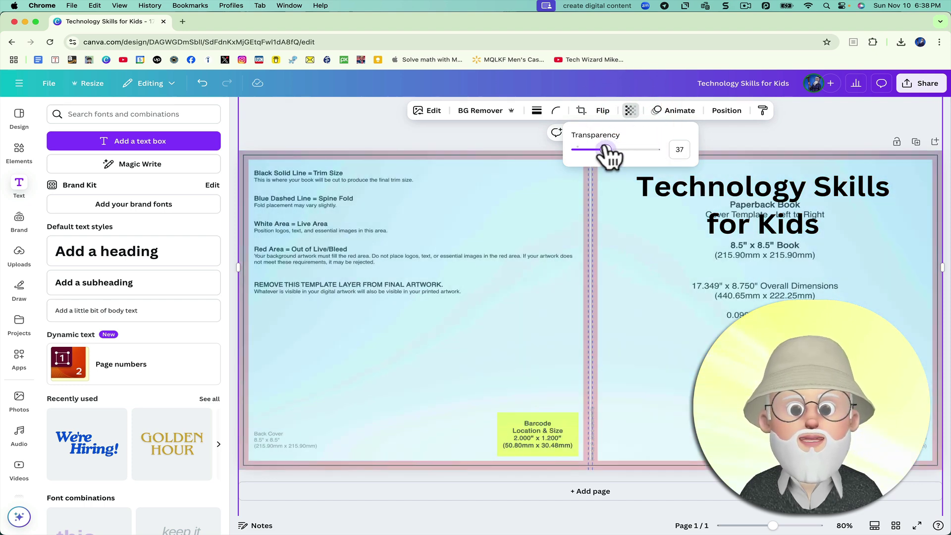
drag(605, 149, 672, 151)
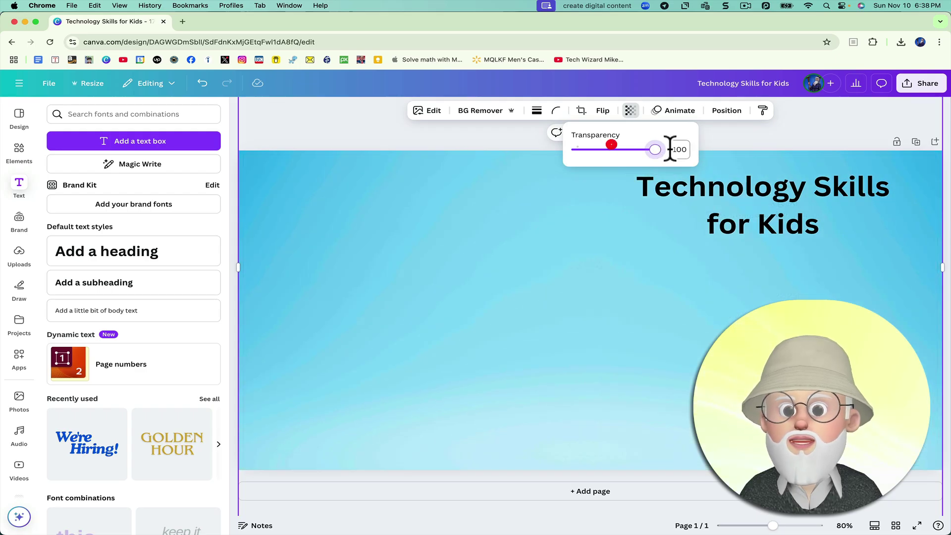
click(740, 134)
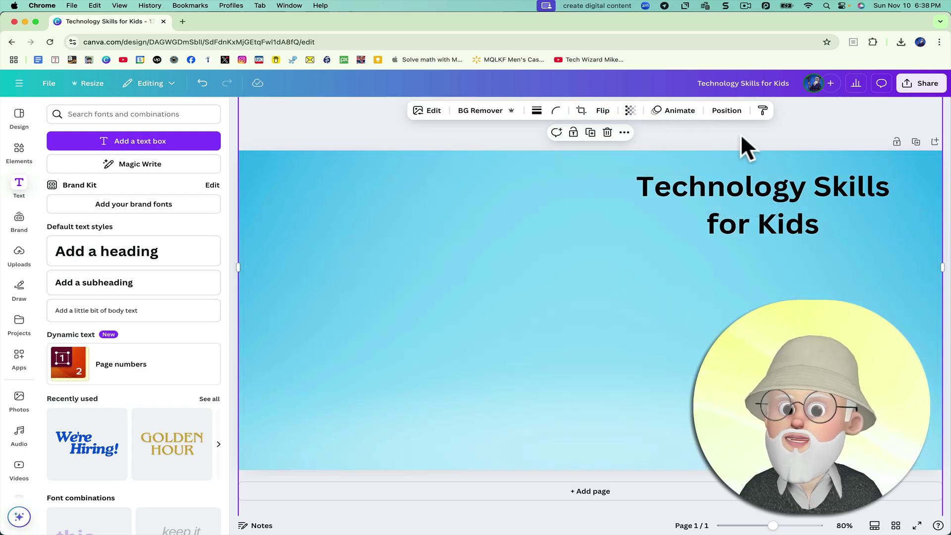
Select the "Technology Skills for Kids" title on the front cover for font editing
click(736, 194)
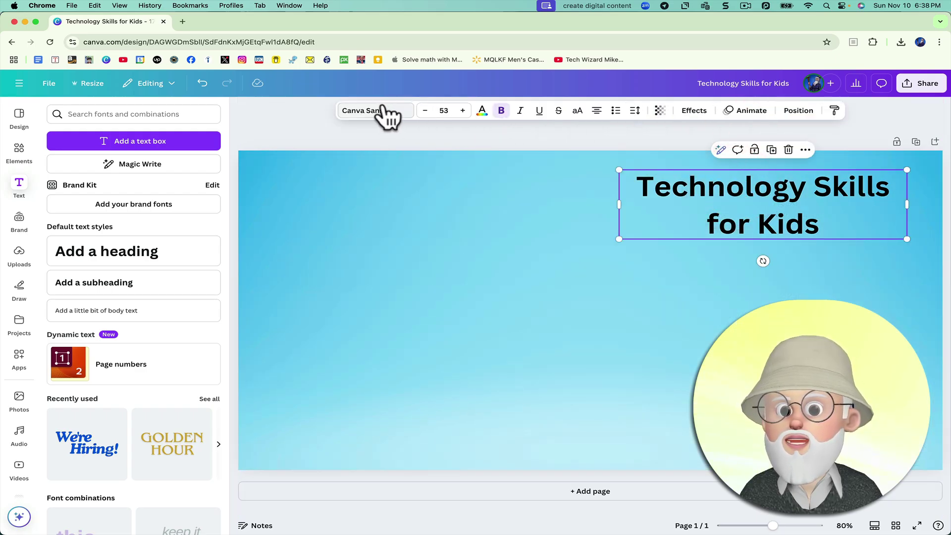